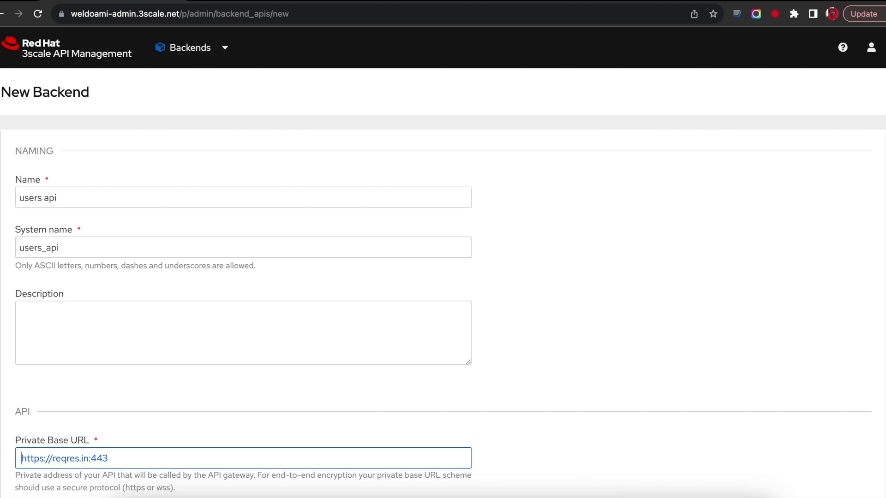
Create the users api backend from the completed form.
scroll(138, 207, down, 3)
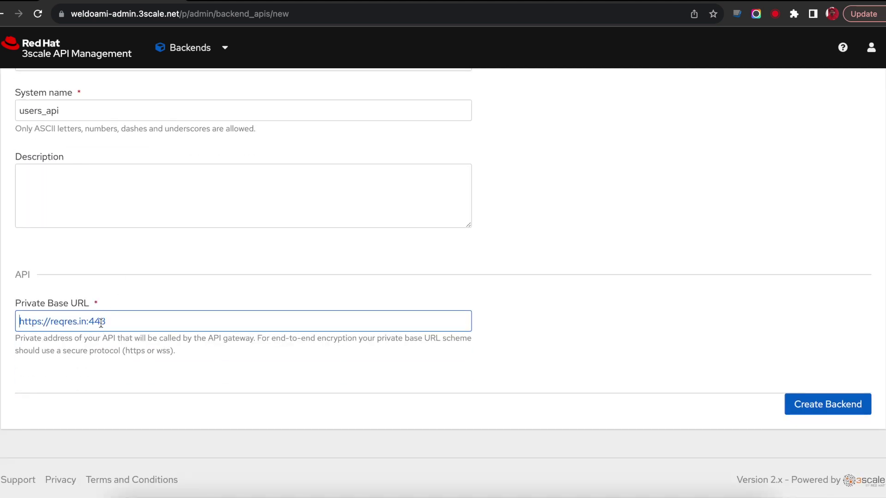
click(819, 405)
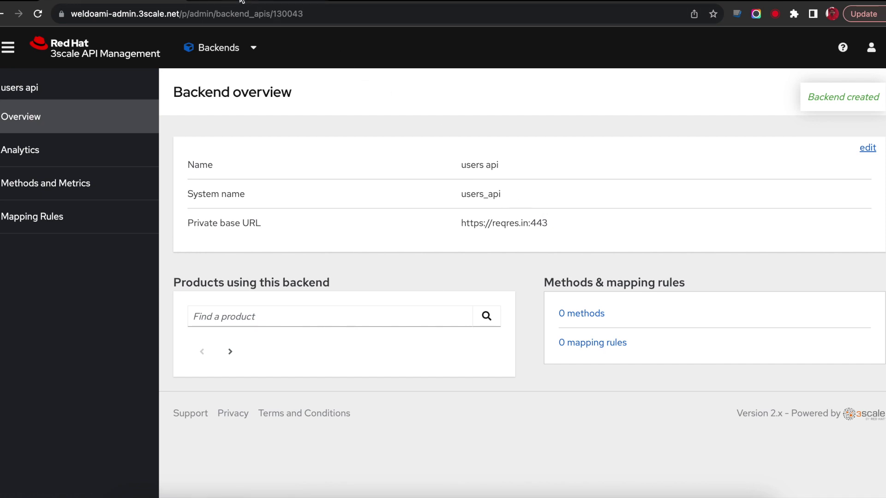
Switch to the reqres.in site and examine the list users request path and the available sample endpoints.
click(243, 3)
click(134, 15)
scroll(352, 215, down, 1)
drag(347, 256, 394, 259)
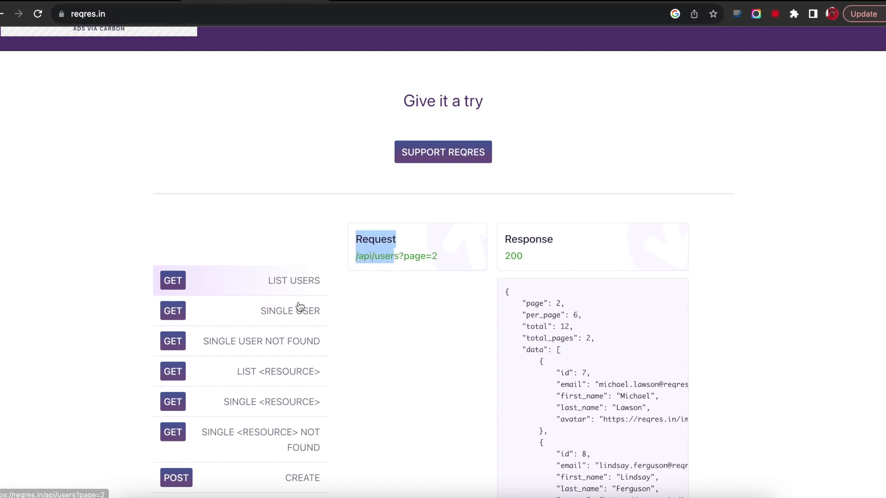
scroll(299, 306, down, 3)
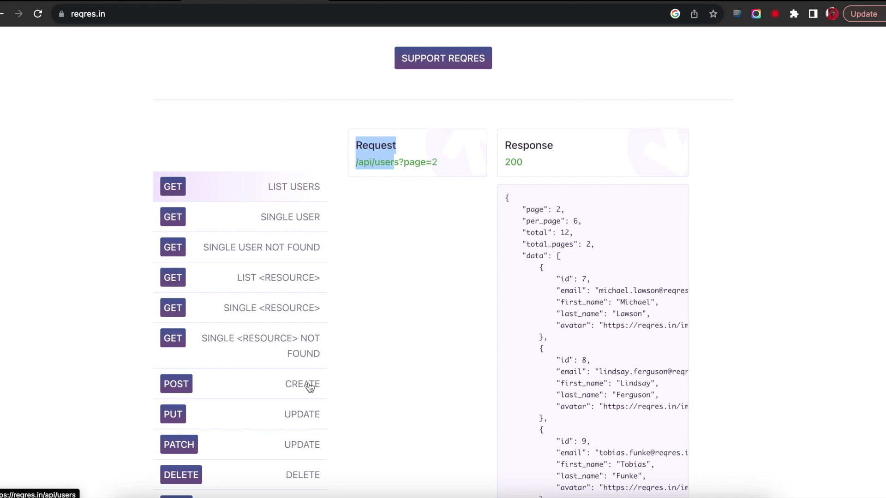
scroll(324, 328, up, 5)
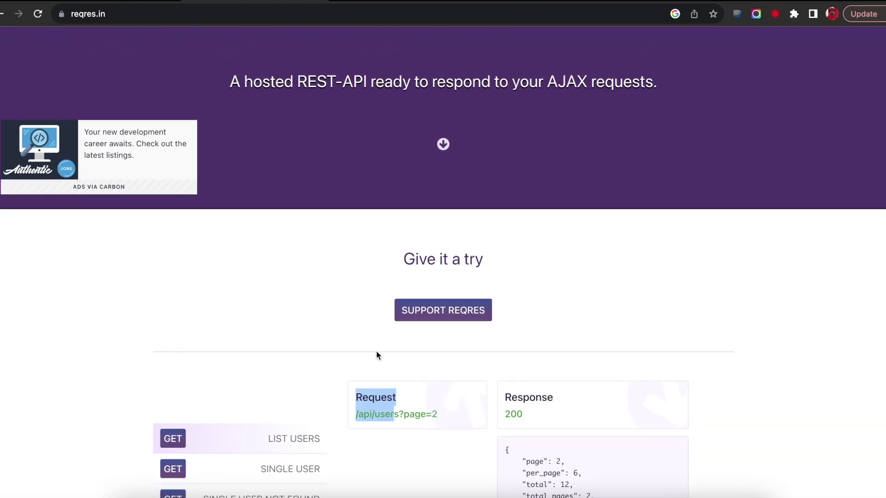
Return to 3scale and create a method for the users api backend named "list users" with system name list_users.
click(110, 1)
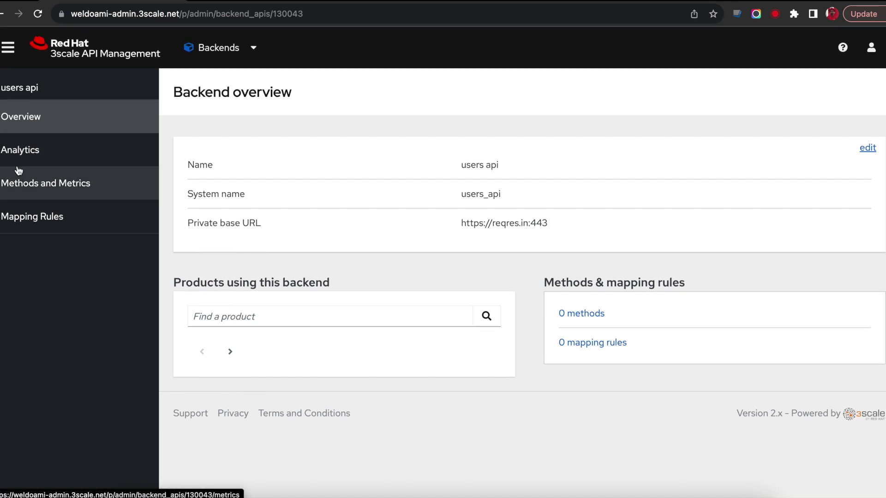
click(39, 189)
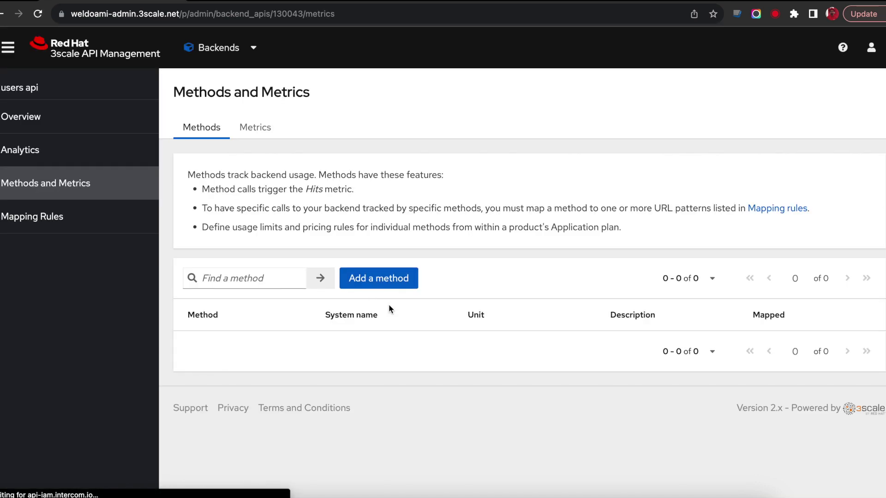
click(392, 279)
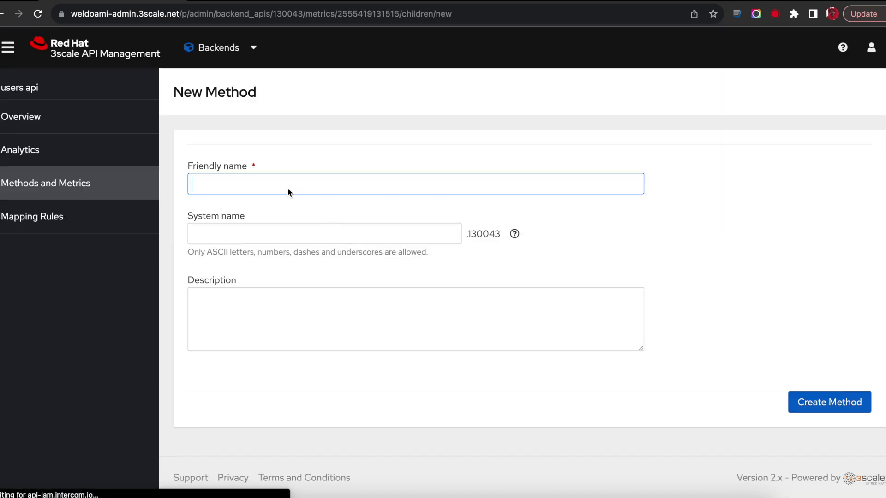
click(249, 176)
text(lis)
text(t usrs)
key(BackSpace)
key(BackSpace)
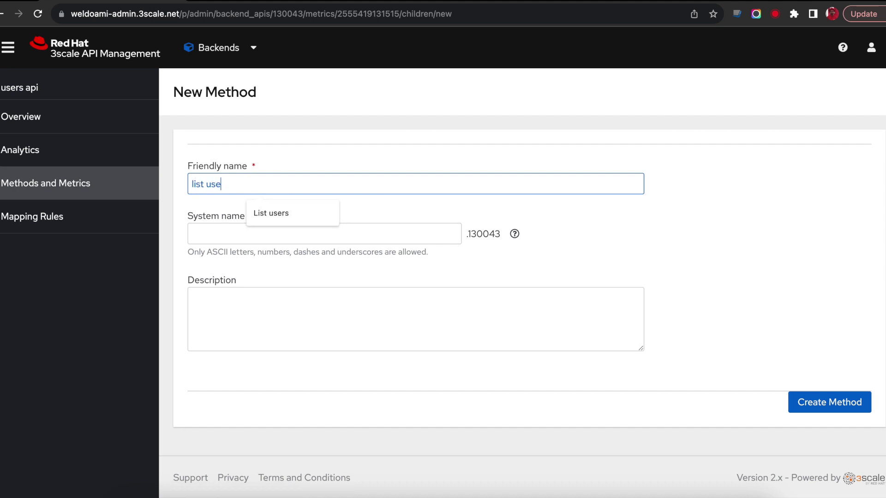
click(192, 234)
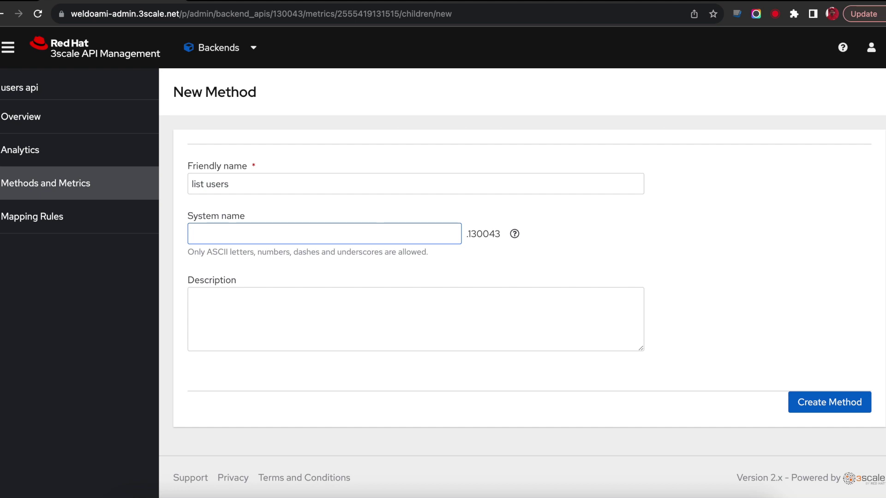
text(list_users)
click(803, 401)
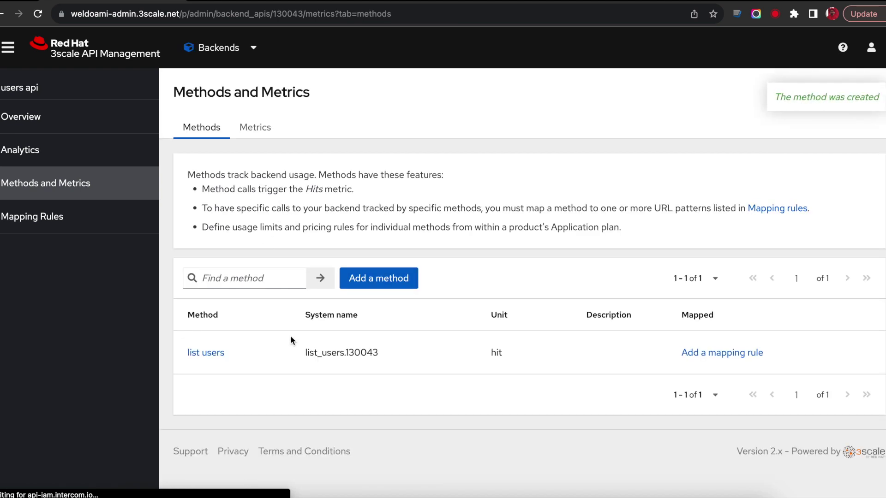
Create another backend method named "Add user" with system name add_user.
click(381, 276)
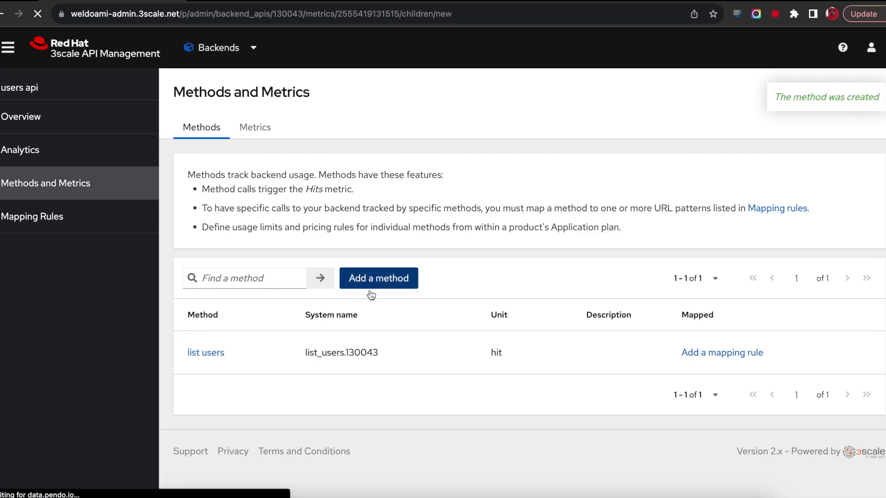
text(Add users)
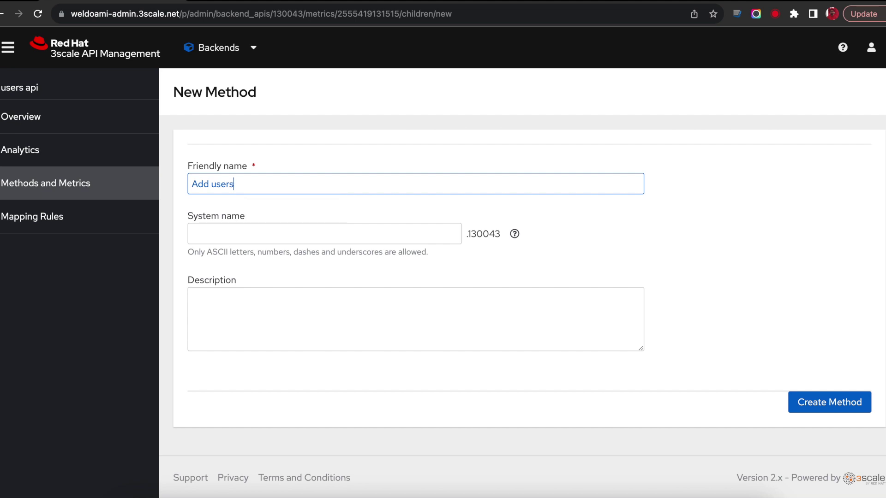
key(Tab)
click(234, 184)
key(BackSpace)
key(Tab)
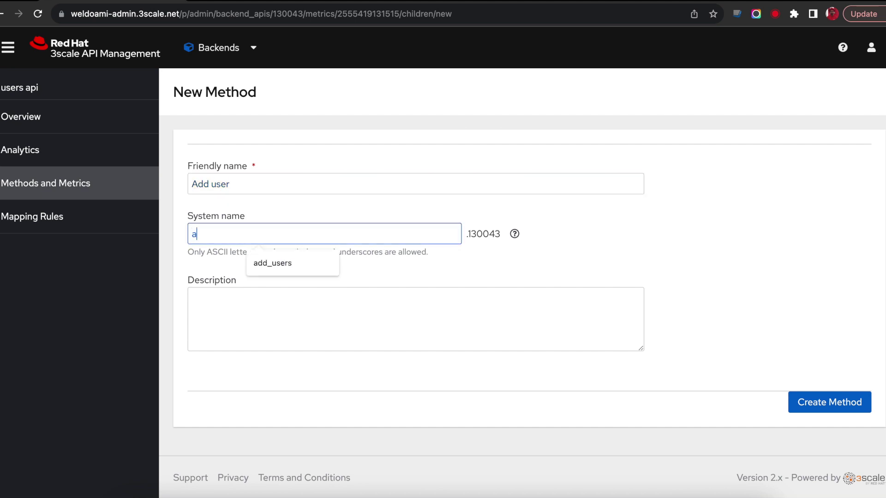
text(add_user)
click(825, 405)
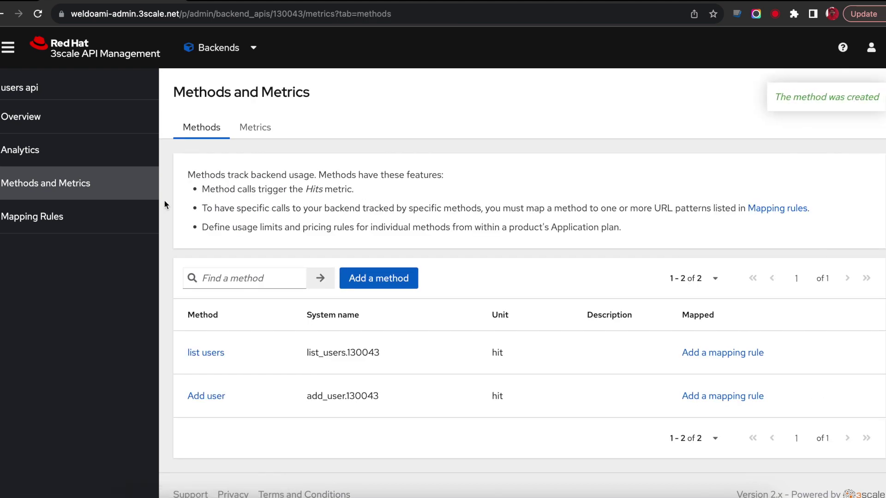
Check the list users request path on reqres.in, then create a GET mapping rule in 3scale for /api/users that increments list users.
click(53, 218)
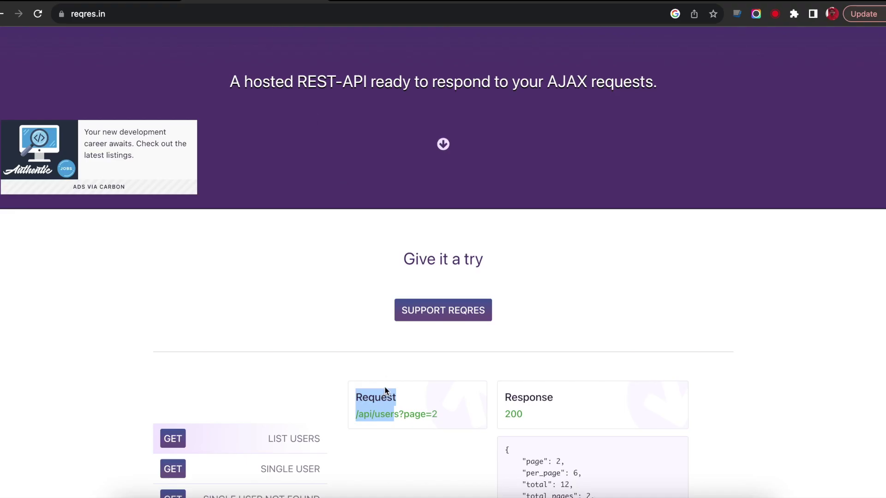
click(419, 367)
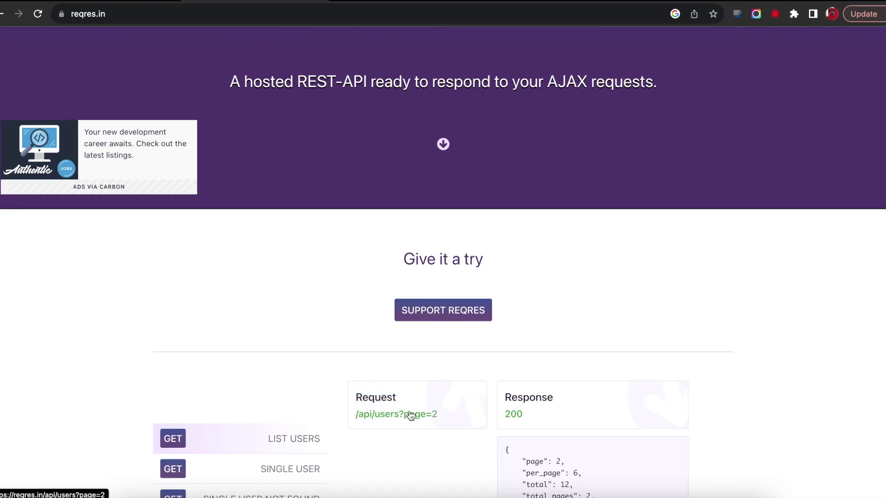
click(130, 1)
click(830, 94)
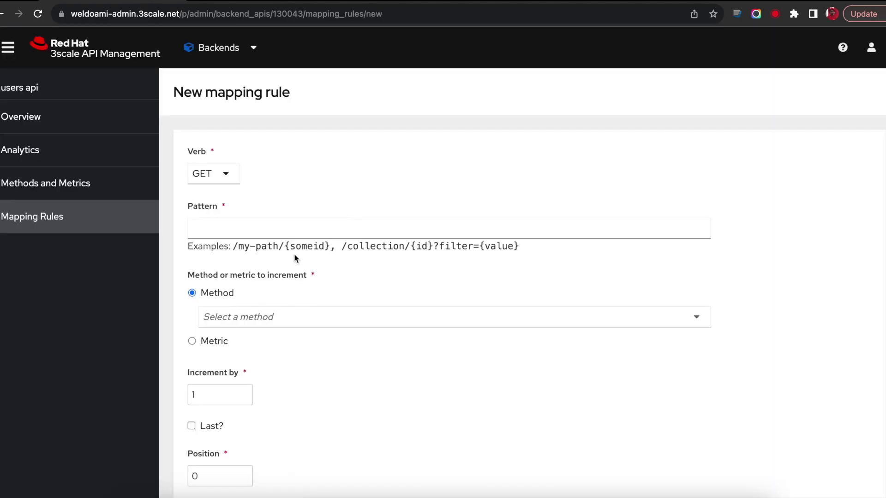
click(211, 227)
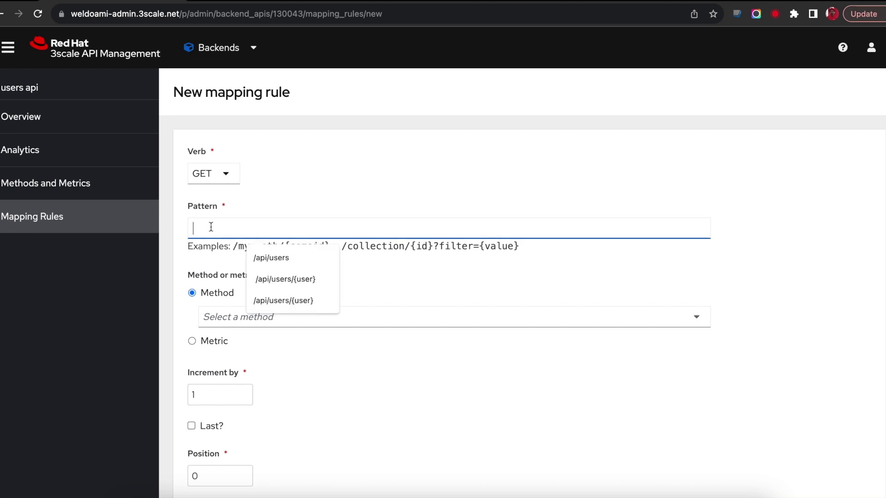
text(/api/users)
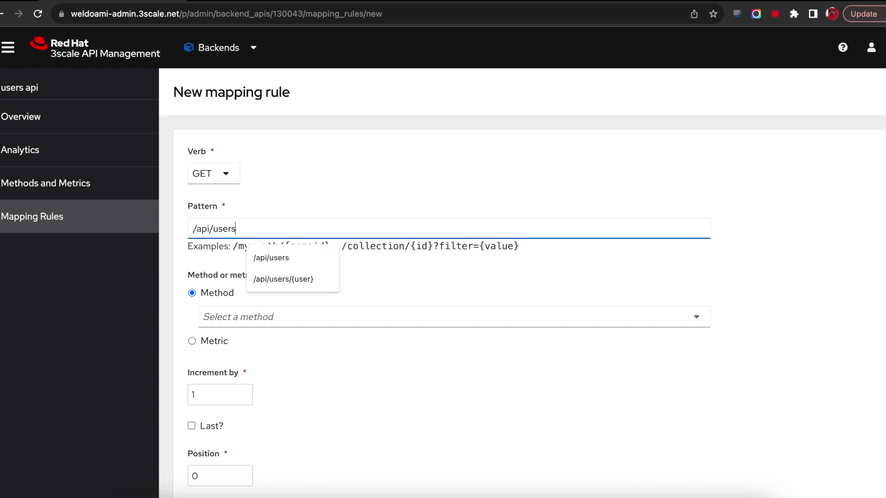
click(249, 316)
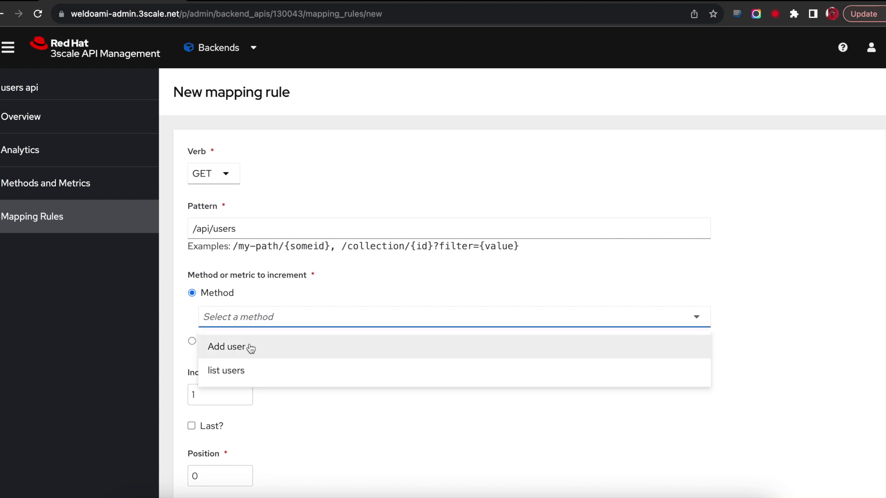
click(233, 371)
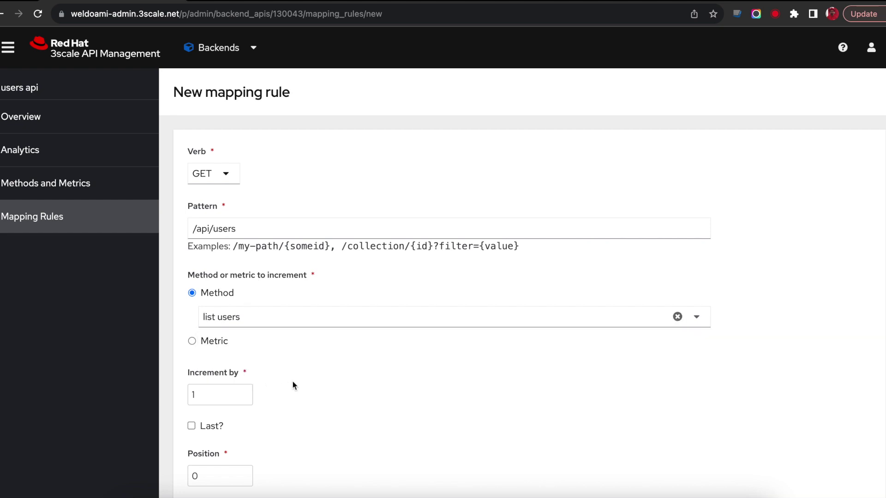
scroll(293, 385, down, 3)
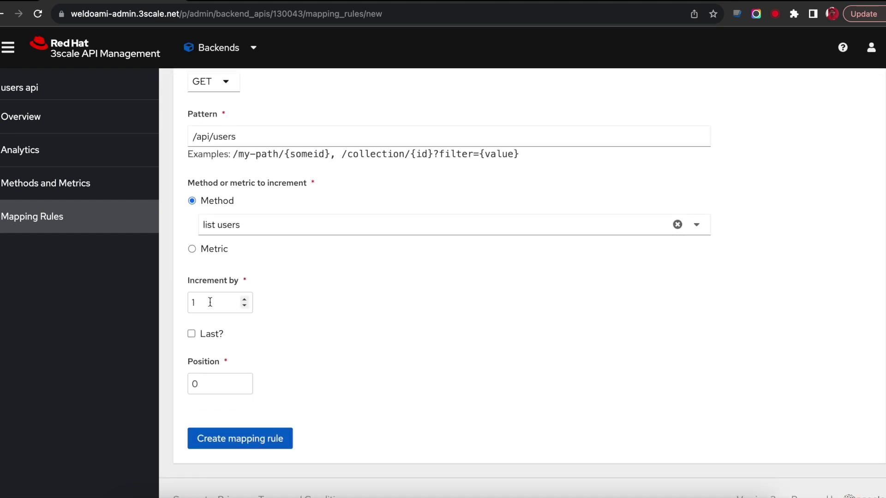
click(252, 441)
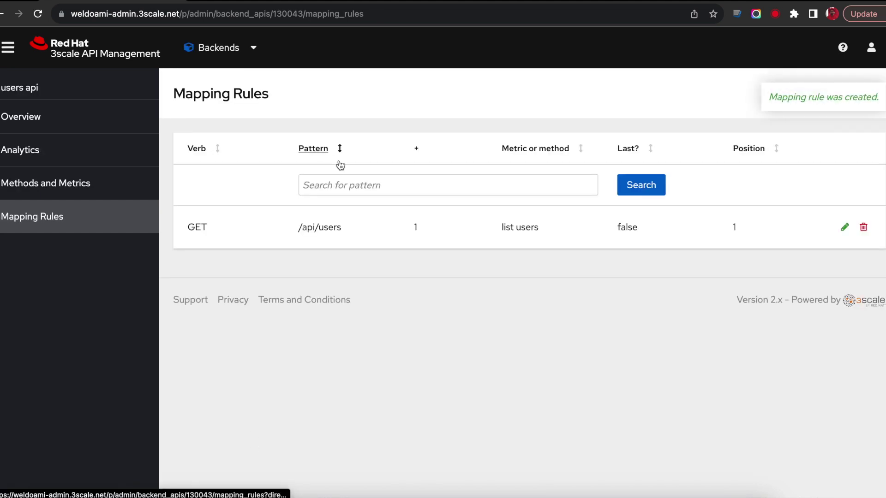
Create a POST mapping rule with pattern /api/users that increments the Add user method.
click(820, 103)
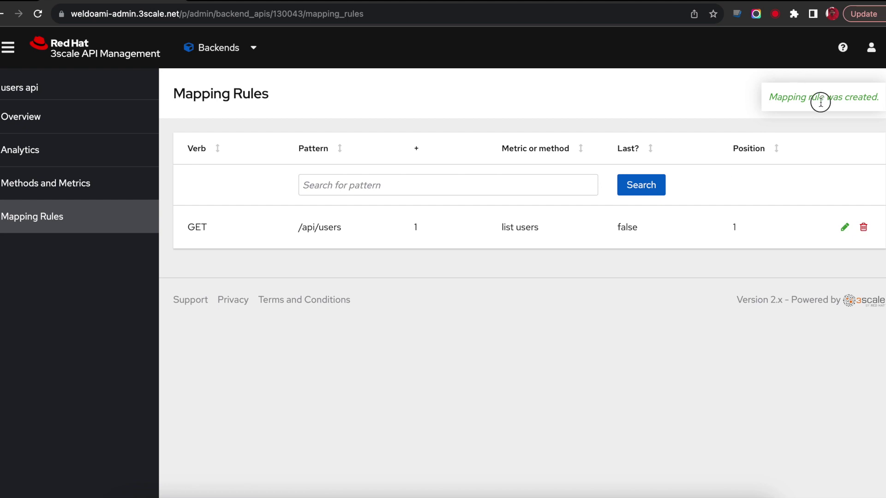
click(861, 96)
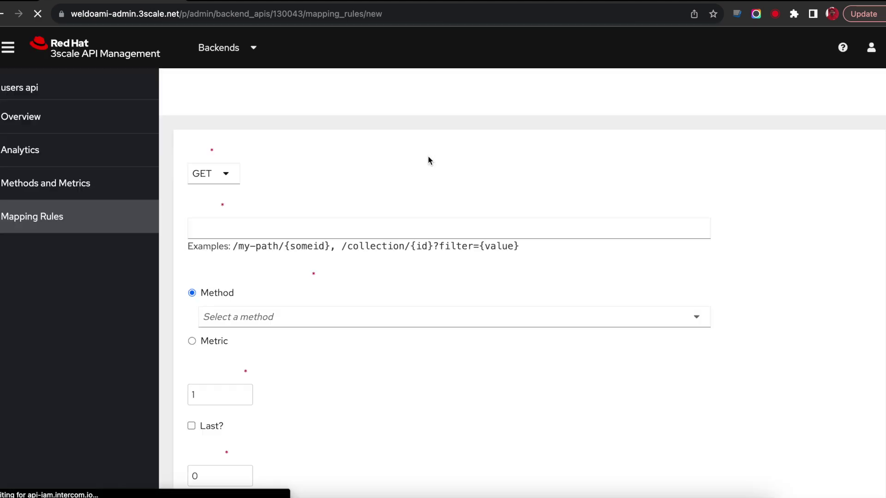
click(227, 176)
click(215, 226)
click(220, 229)
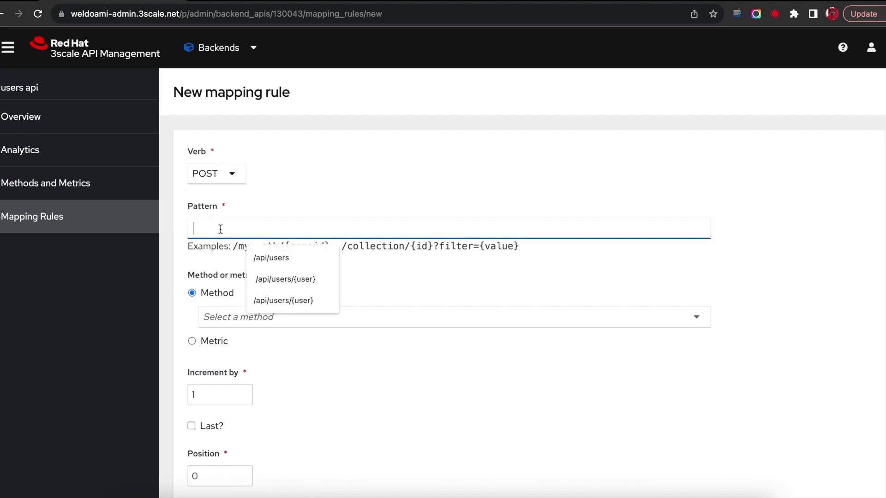
text(a)
text(/use)
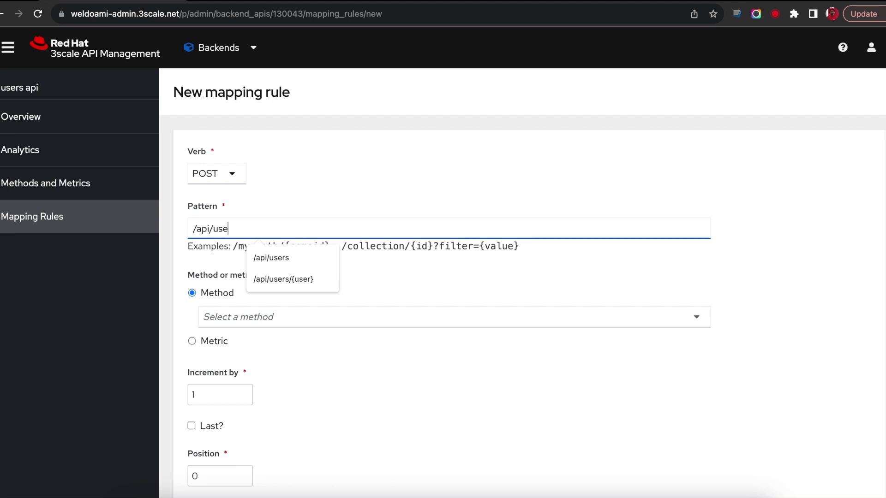
click(247, 317)
click(236, 346)
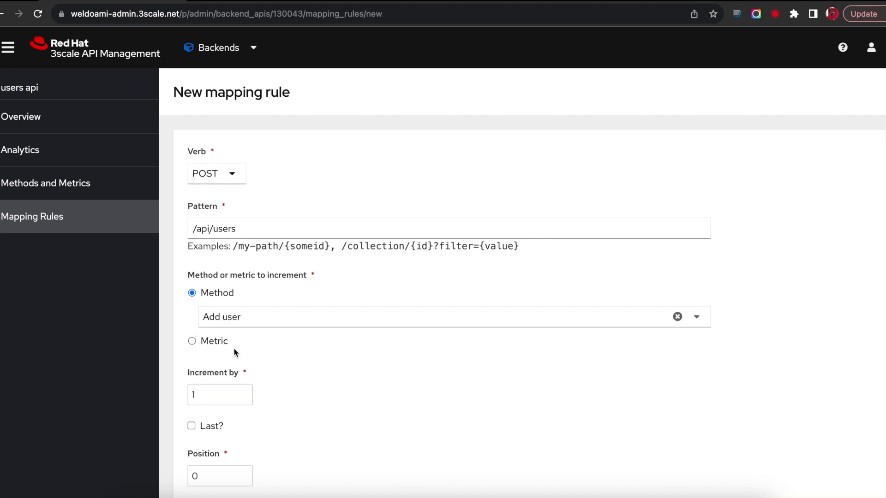
scroll(323, 401, down, 3)
click(236, 422)
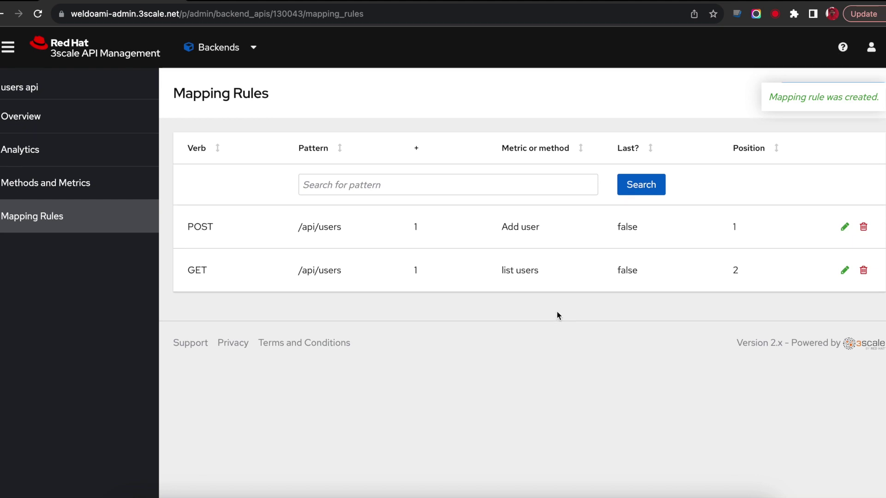
Open the backend's overview to check its methods and mapping rules.
click(235, 203)
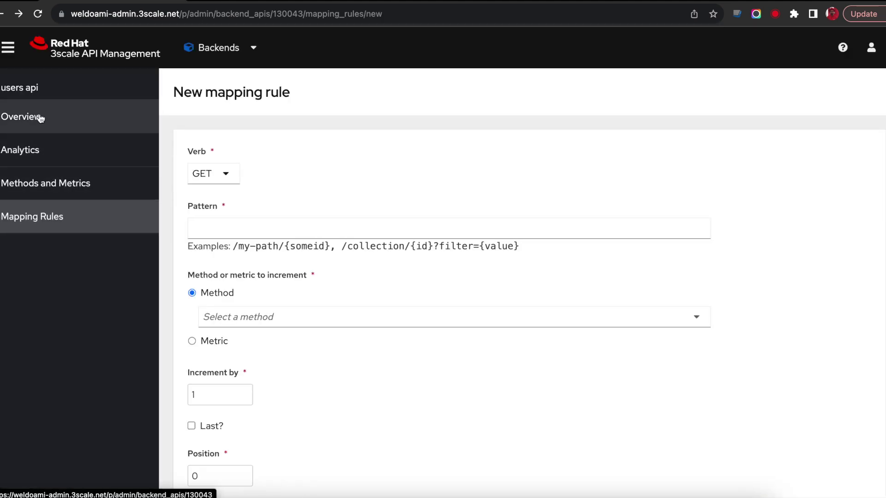
click(6, 121)
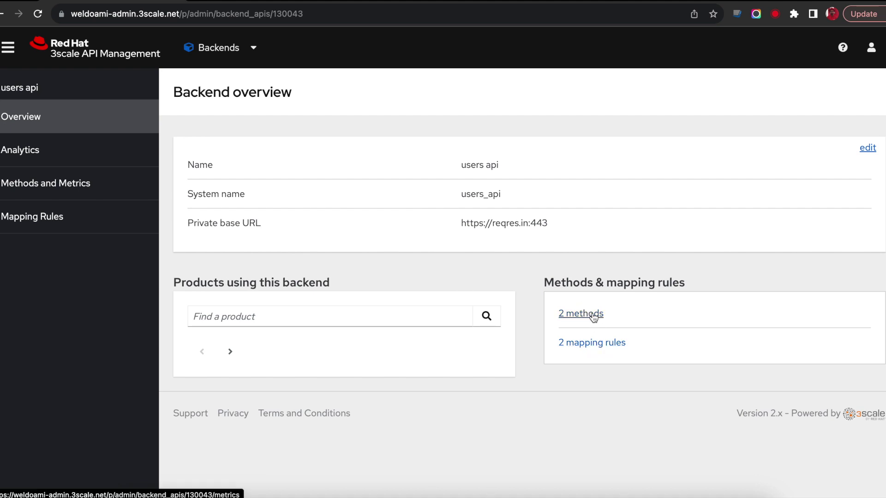
Create a new product named "users api" with system name users_api.
click(104, 56)
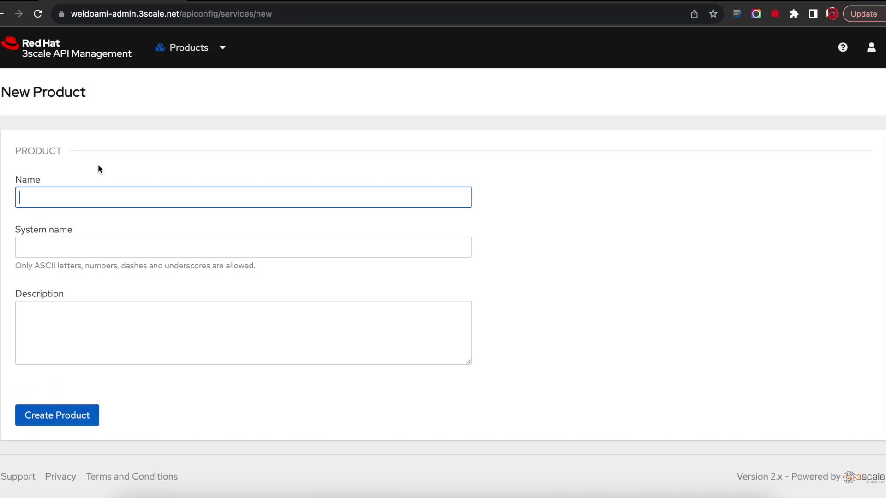
text(users api)
key(Tab)
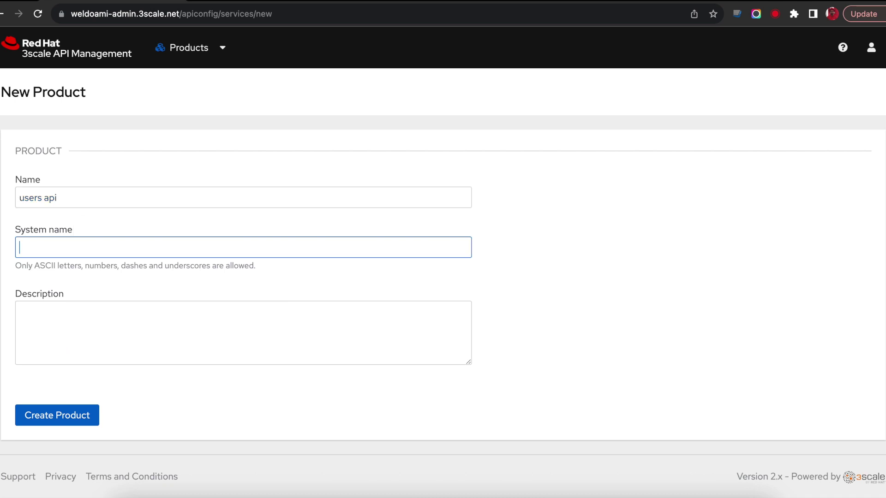
text(users)
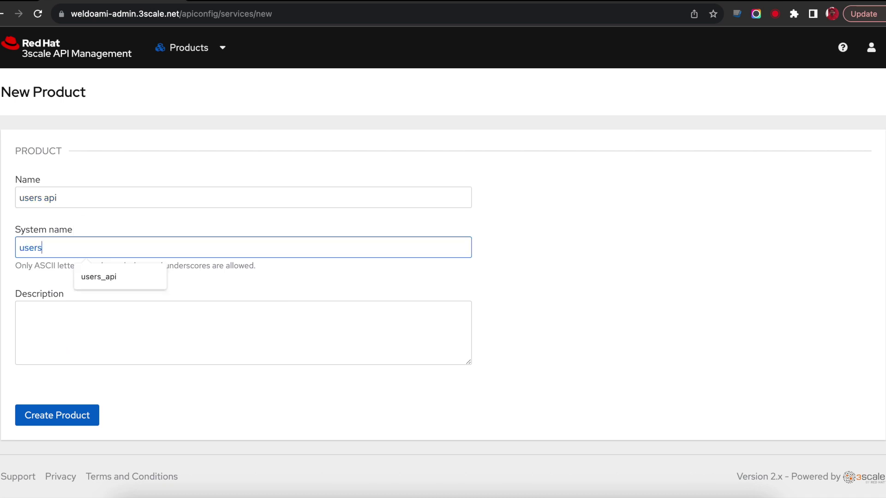
text(_api)
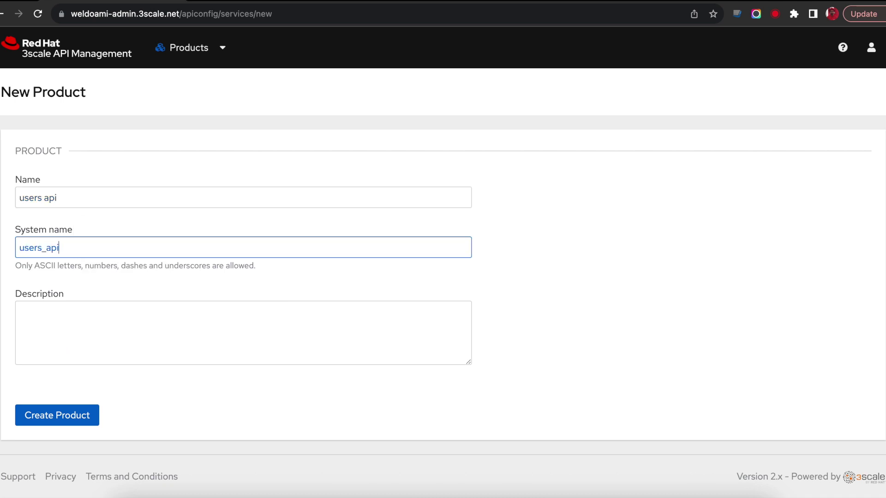
click(71, 418)
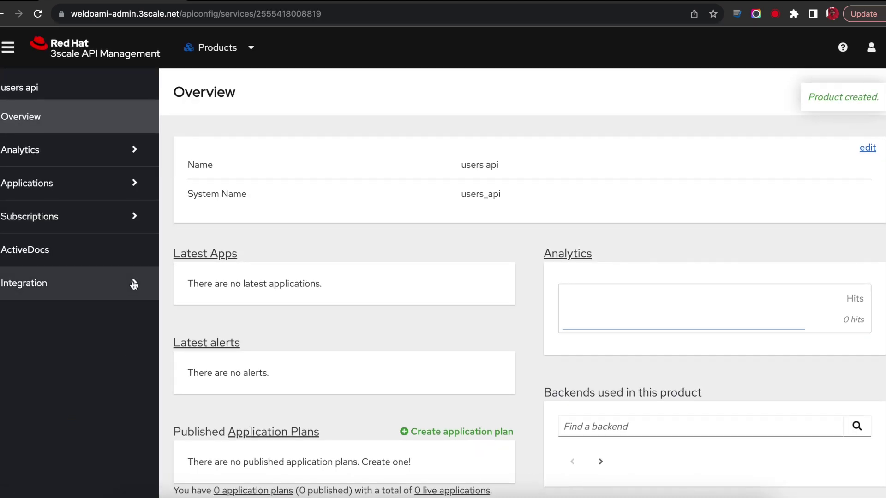
Review the product's integration settings for deployment, public base URLs, authentication and credentials location.
click(134, 283)
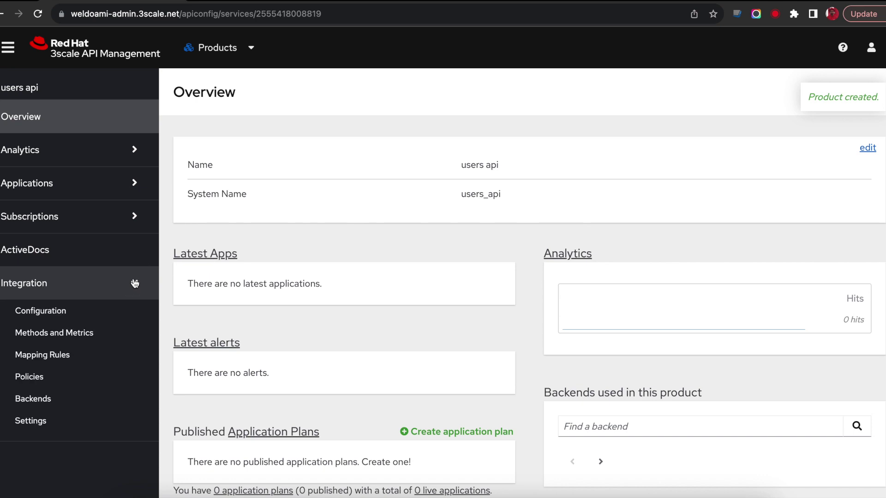
click(40, 424)
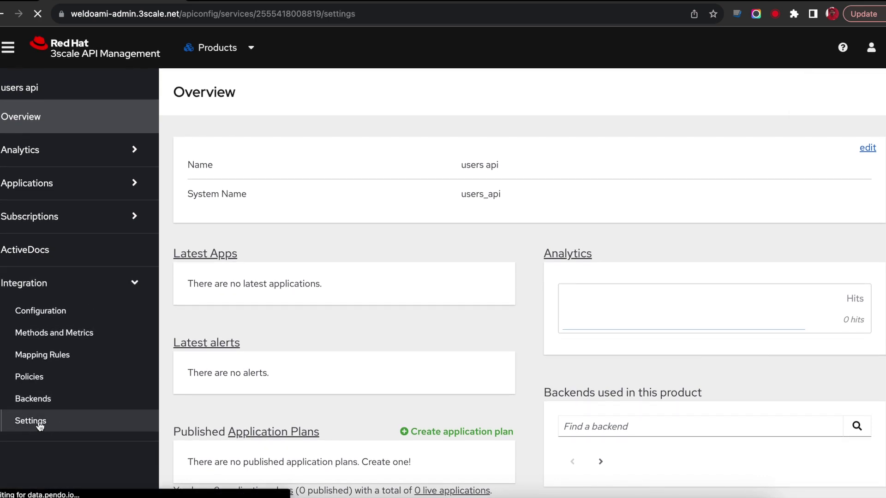
scroll(285, 231, down, 1)
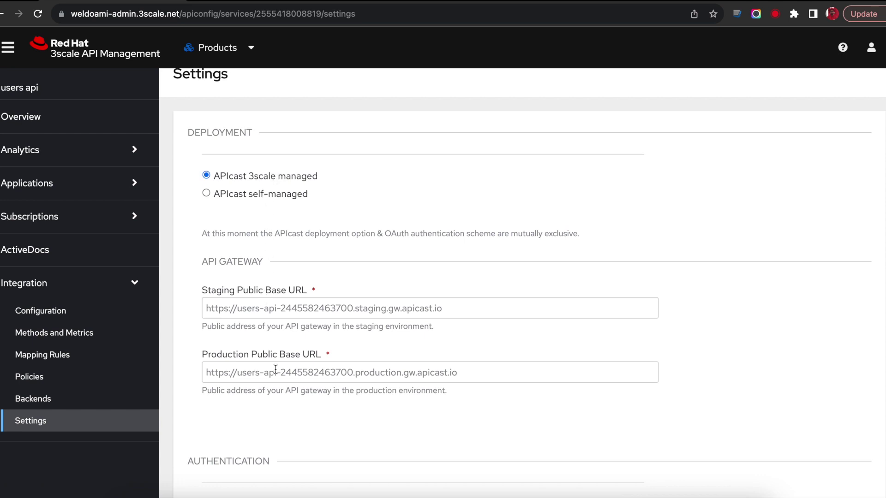
scroll(276, 370, down, 6)
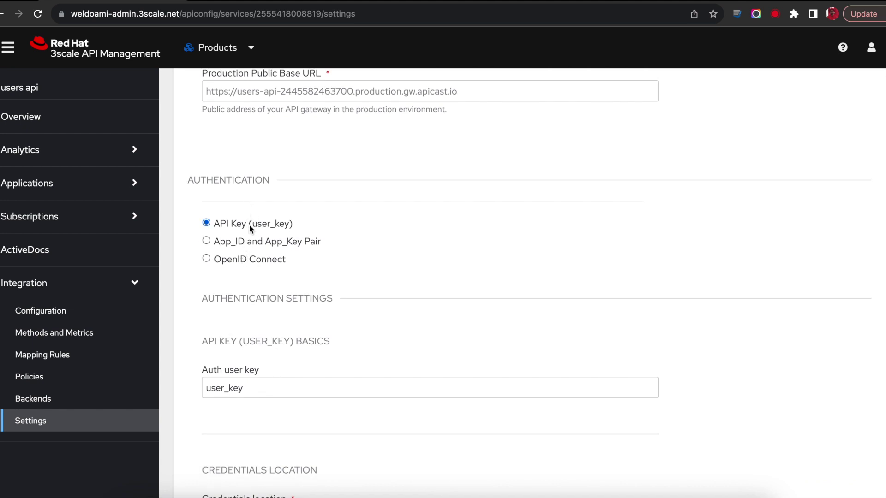
scroll(263, 309, down, 2)
scroll(239, 303, down, 3)
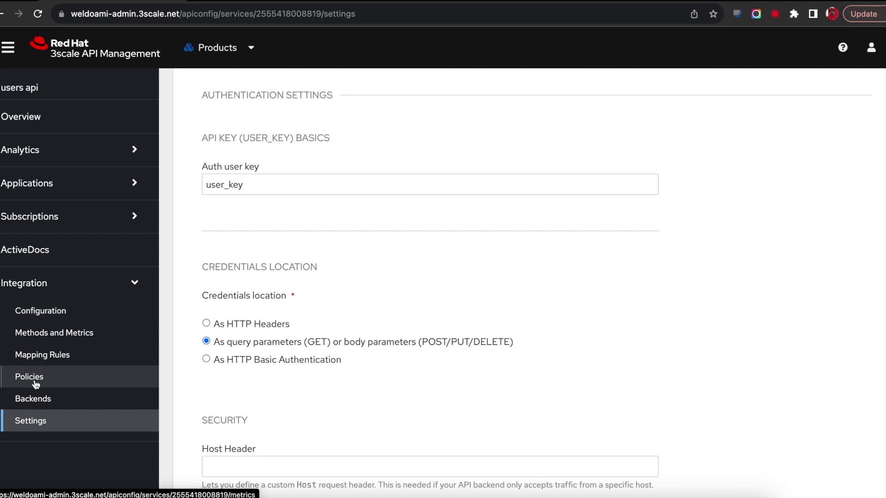
Add the users api backend to the product with the path /.
click(38, 400)
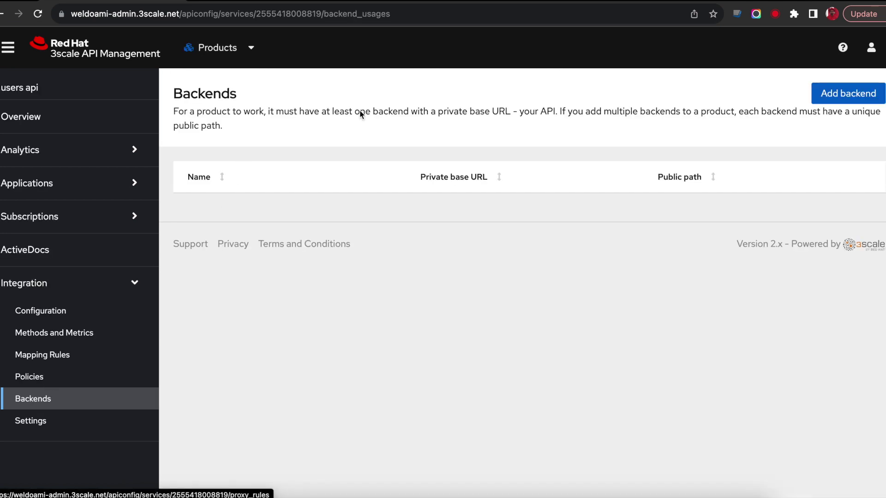
click(856, 97)
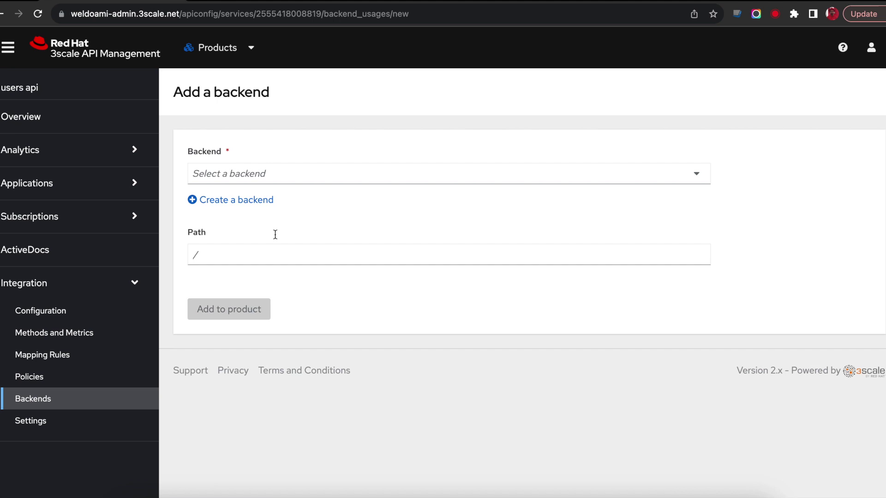
click(281, 169)
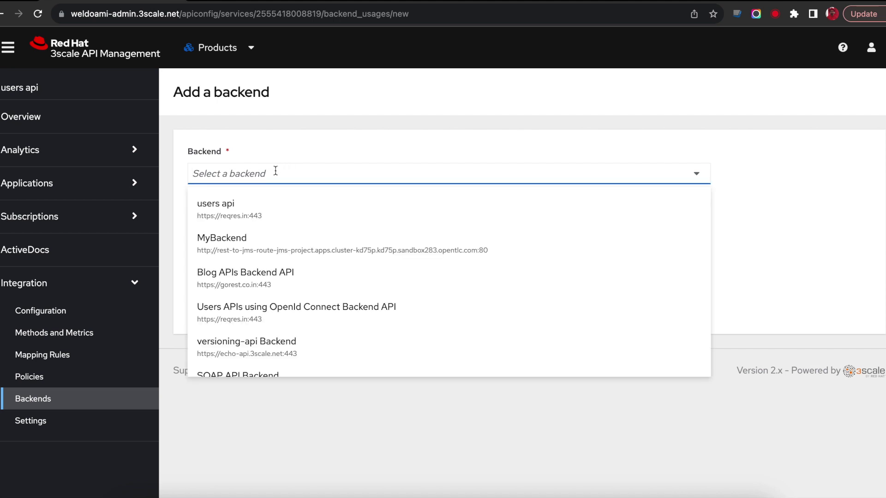
click(236, 204)
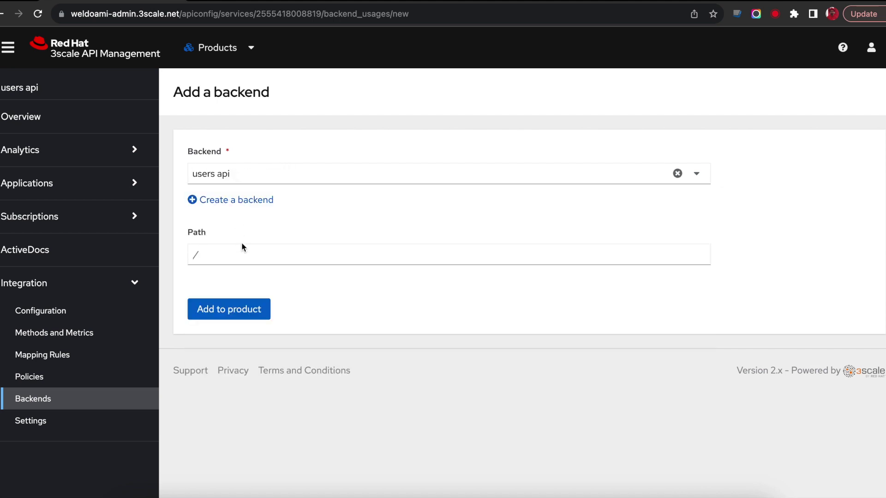
click(220, 260)
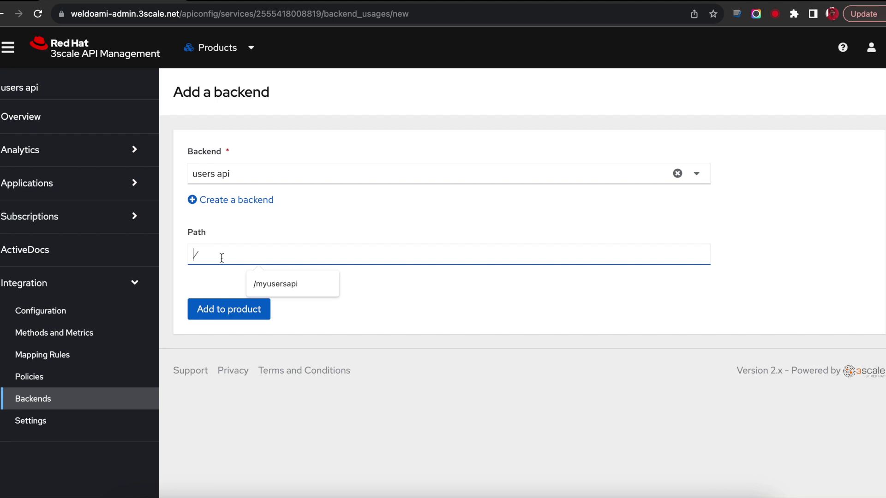
click(224, 283)
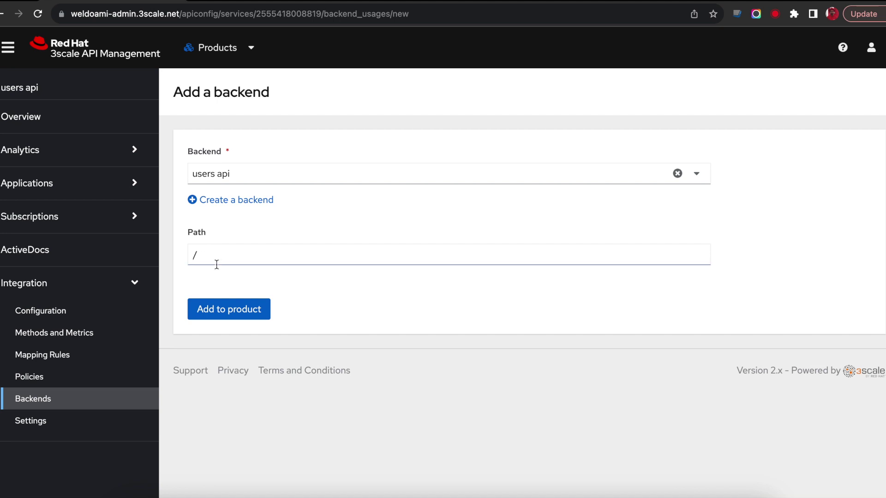
click(233, 314)
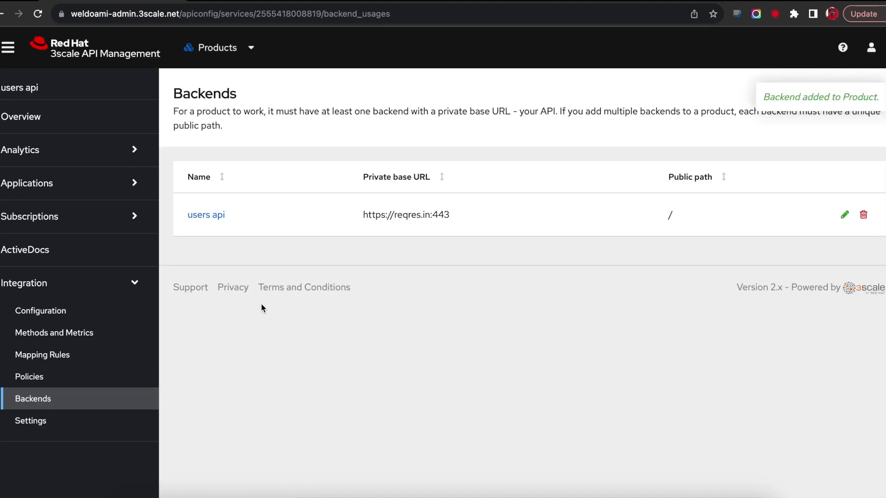
Browse the built-in policies that can be added to the product's policy chain, then close the list without adding one.
click(31, 377)
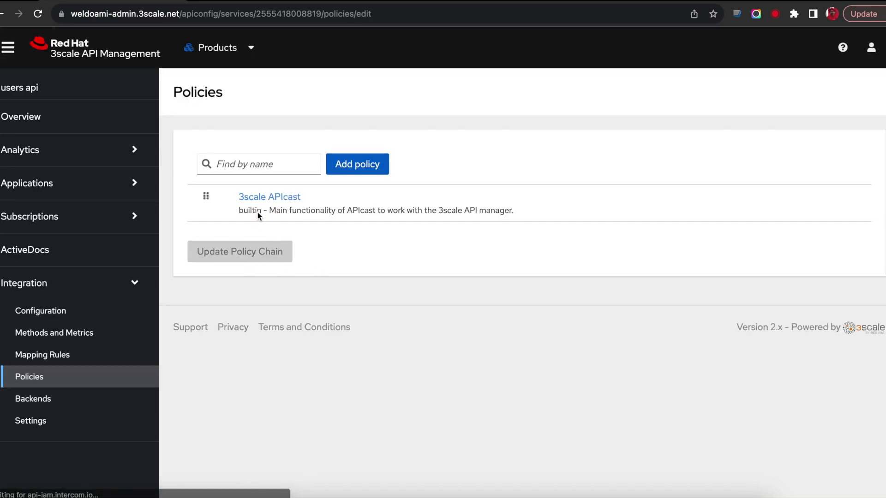
click(366, 167)
scroll(304, 220, down, 5)
scroll(295, 220, down, 12)
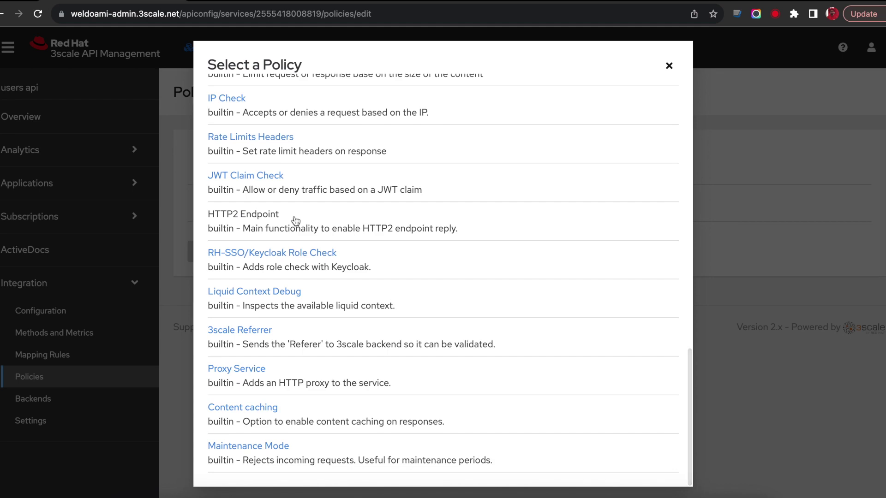
scroll(296, 220, up, 15)
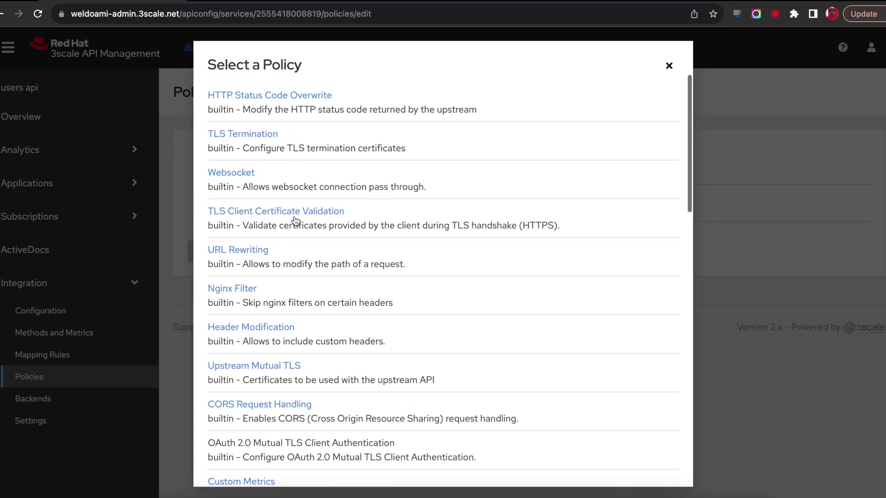
scroll(295, 221, down, 5)
click(669, 65)
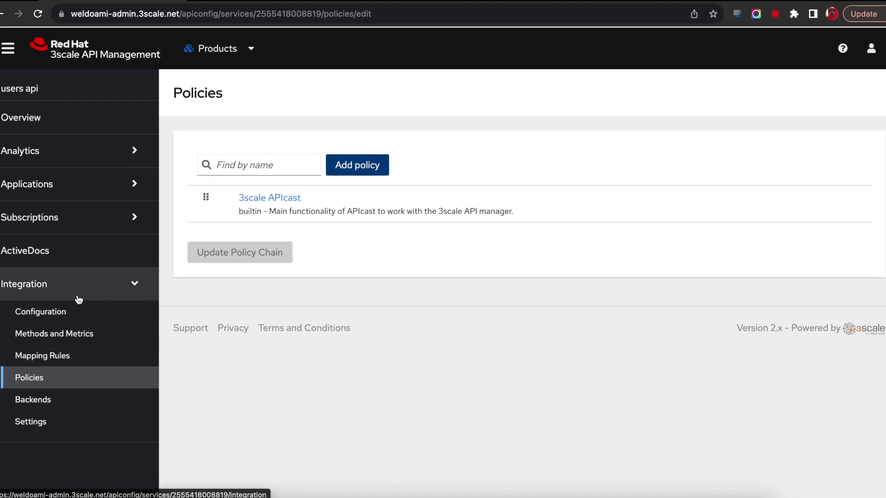
Review the product's APIcast configuration and promote v. 1 to Staging APIcast.
click(51, 316)
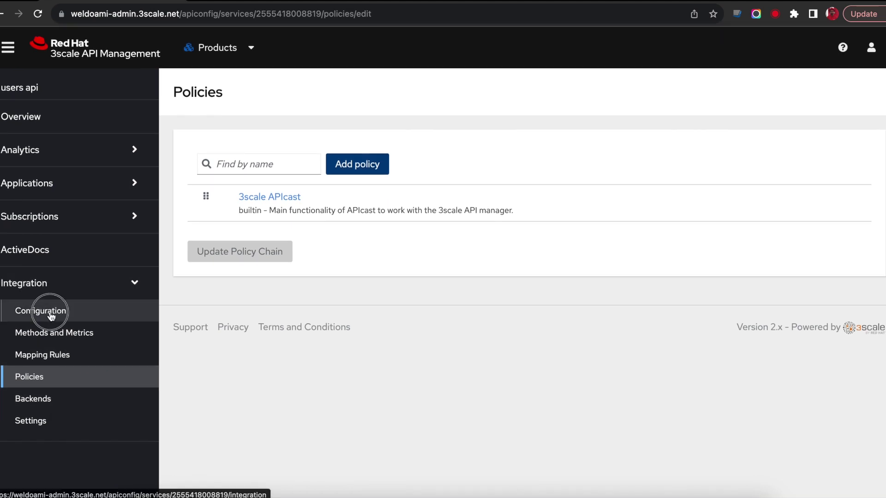
scroll(479, 353, down, 1)
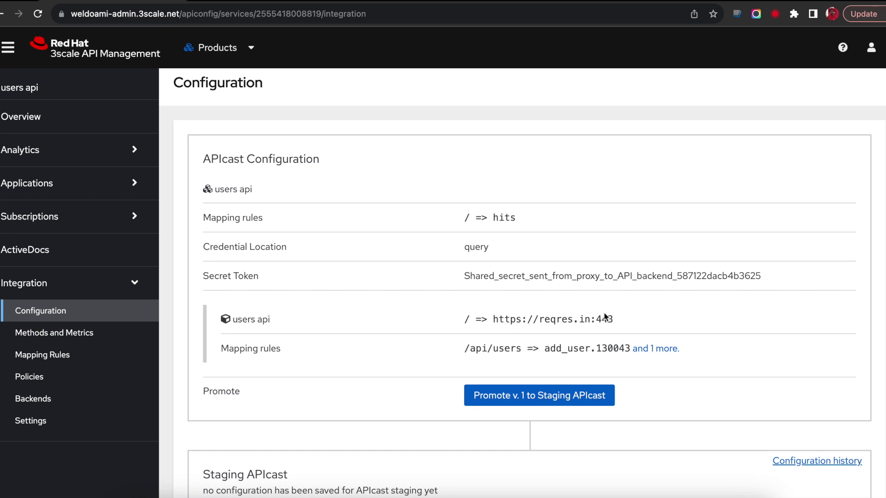
scroll(622, 368, down, 4)
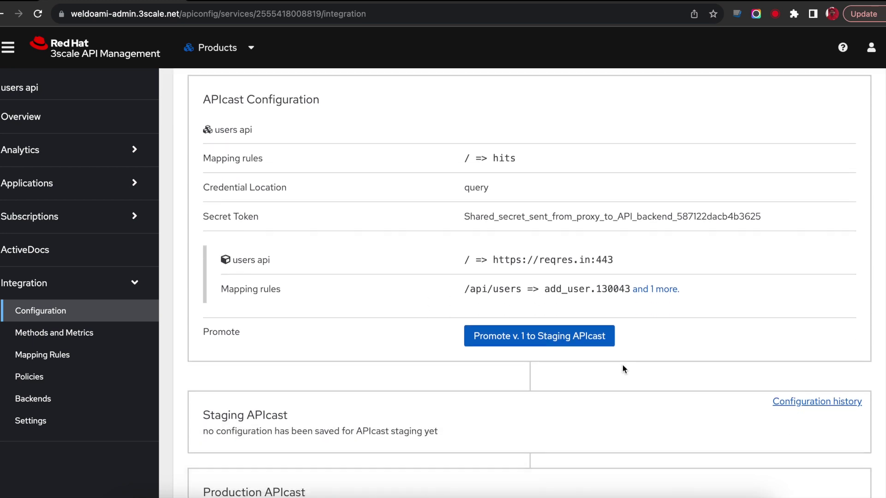
scroll(622, 367, up, 2)
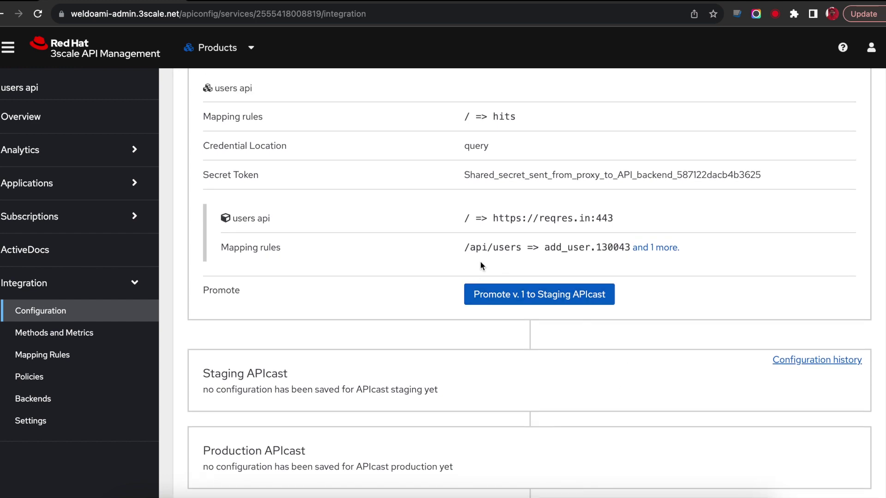
click(529, 299)
Examine the example curl request for the staging environment, highlighting its URL and user_key parameter.
scroll(526, 245, down, 6)
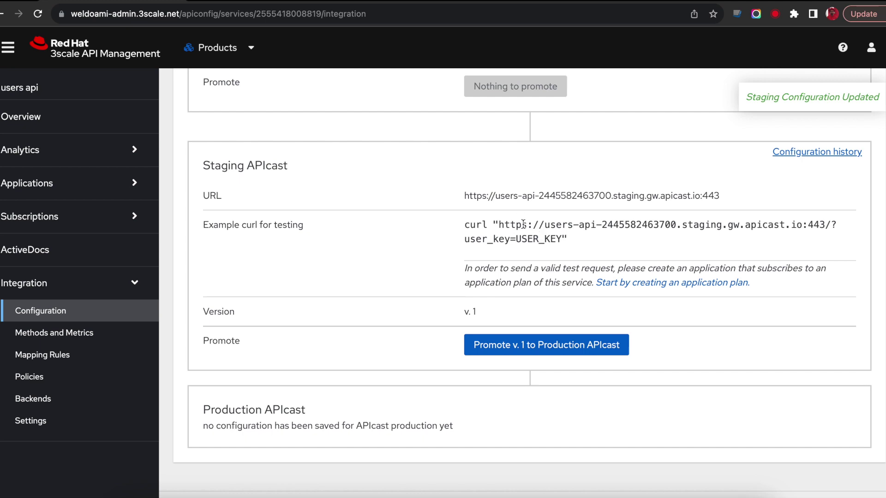
drag(501, 226, 522, 225)
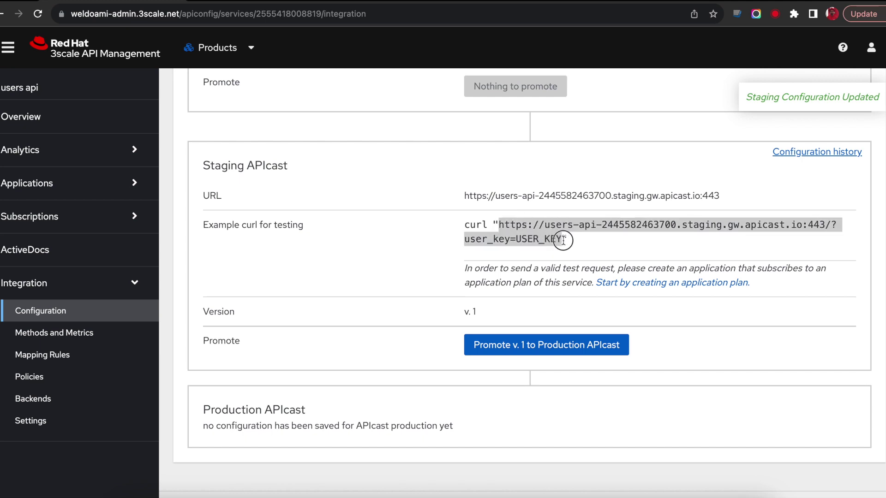
double_click(490, 240)
Create an application plan for the product named "basic plan" with system name basic_plan.
scroll(311, 217, up, 7)
click(138, 184)
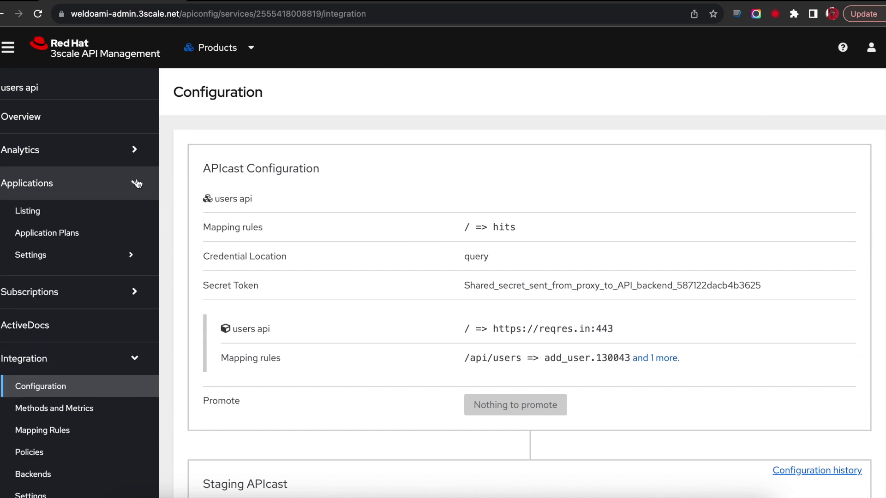
click(46, 233)
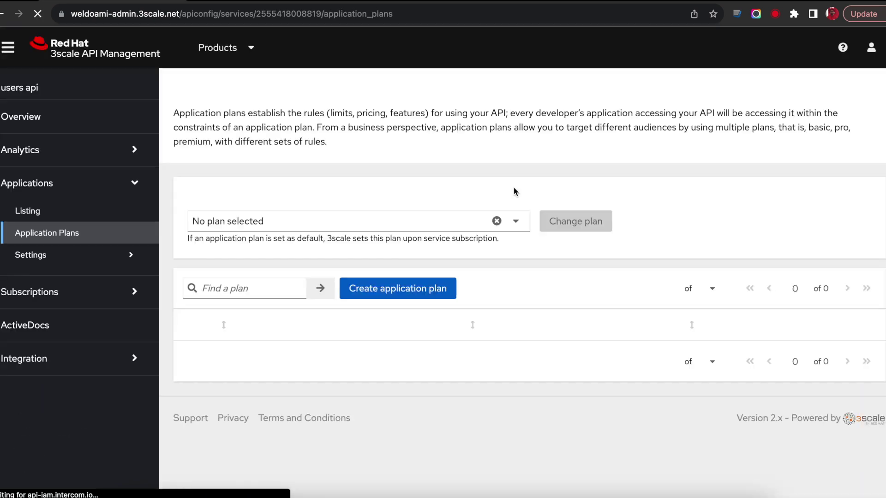
click(409, 295)
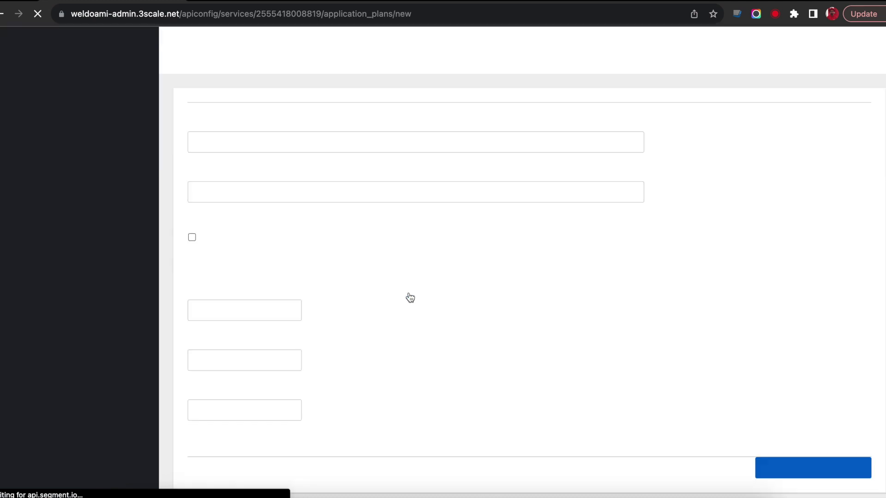
click(269, 187)
text(ba)
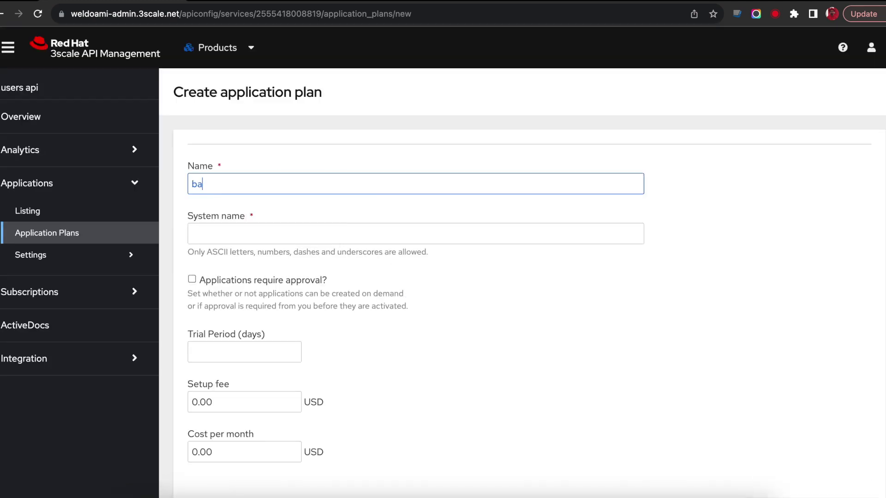
text(sic plan)
key(Tab)
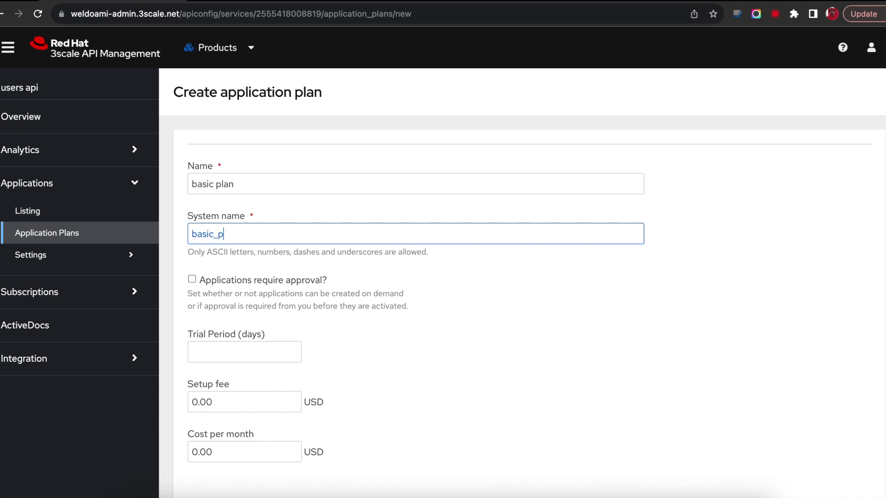
scroll(310, 274, down, 3)
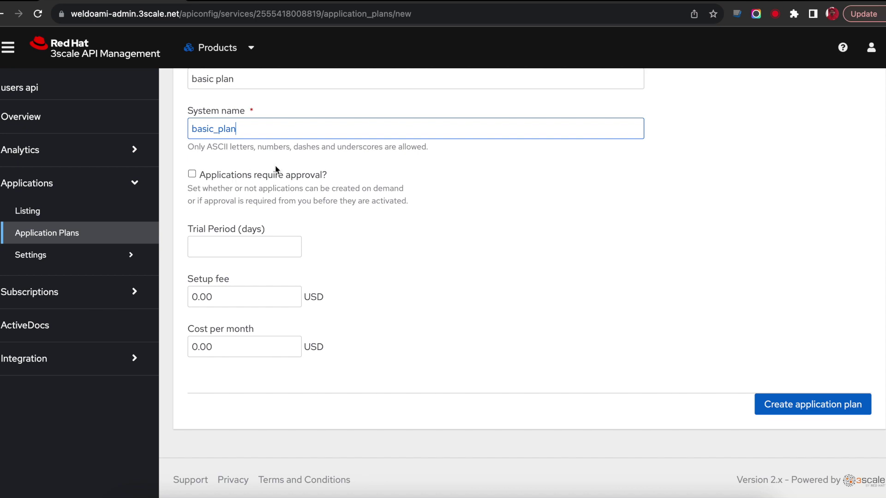
click(787, 403)
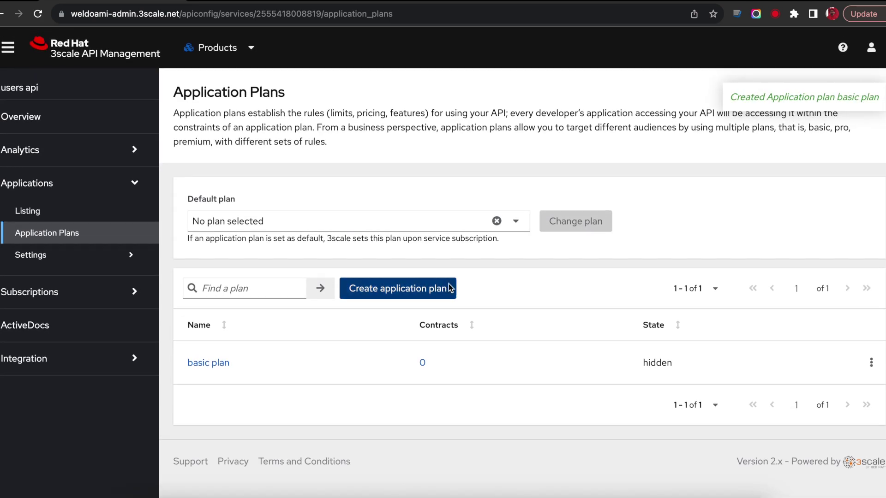
Examine the basic plan's product-level and backend-level metrics, methods, limits and pricing rules, including those of the users api backend.
click(205, 365)
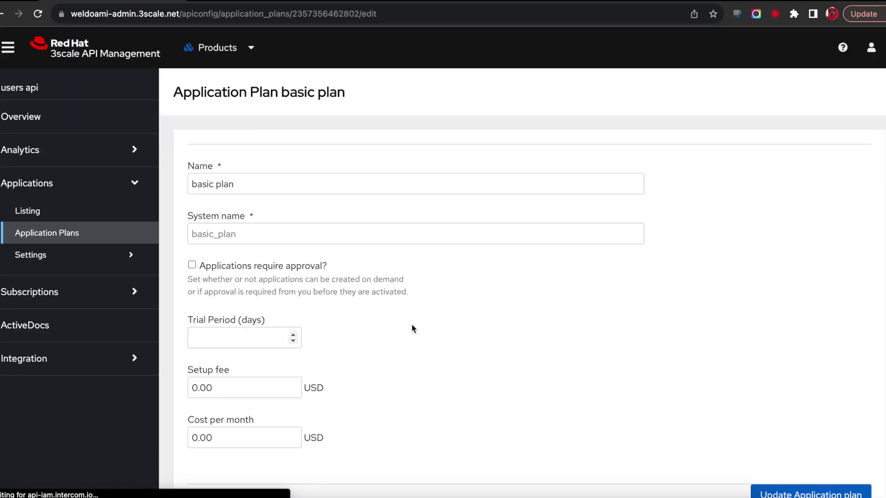
scroll(411, 325, down, 7)
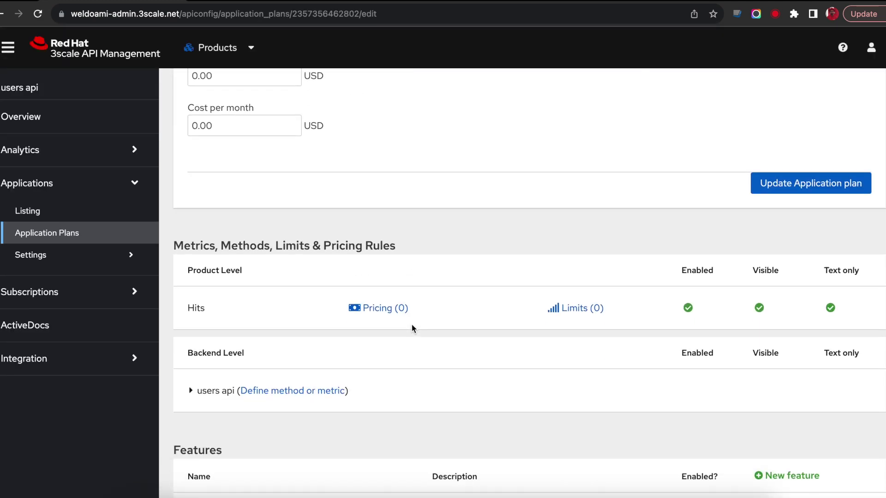
scroll(412, 325, down, 2)
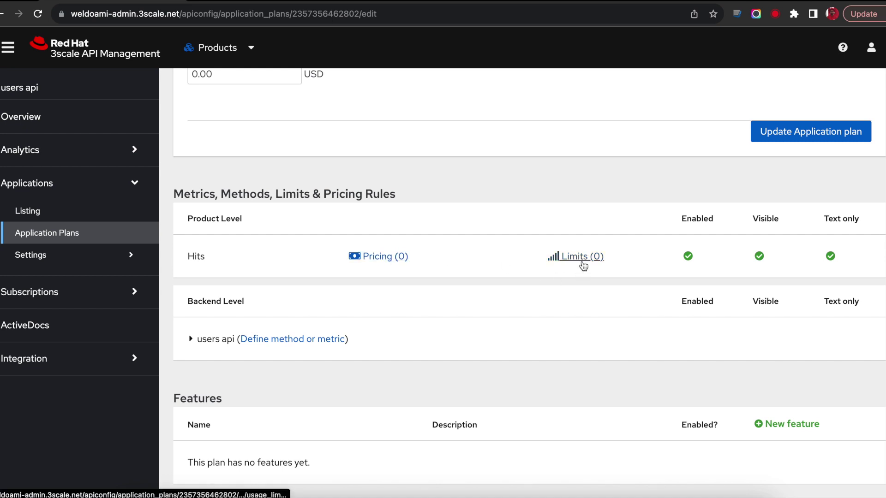
scroll(511, 303, down, 1)
click(191, 277)
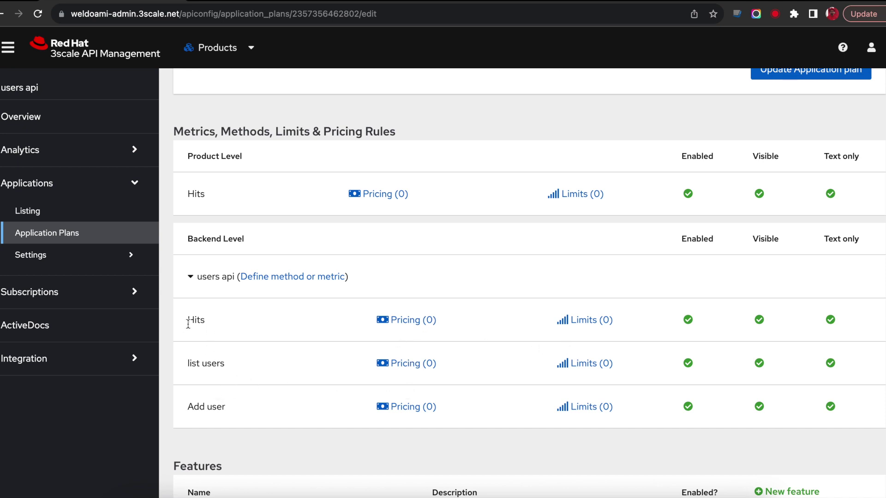
scroll(183, 330, up, 5)
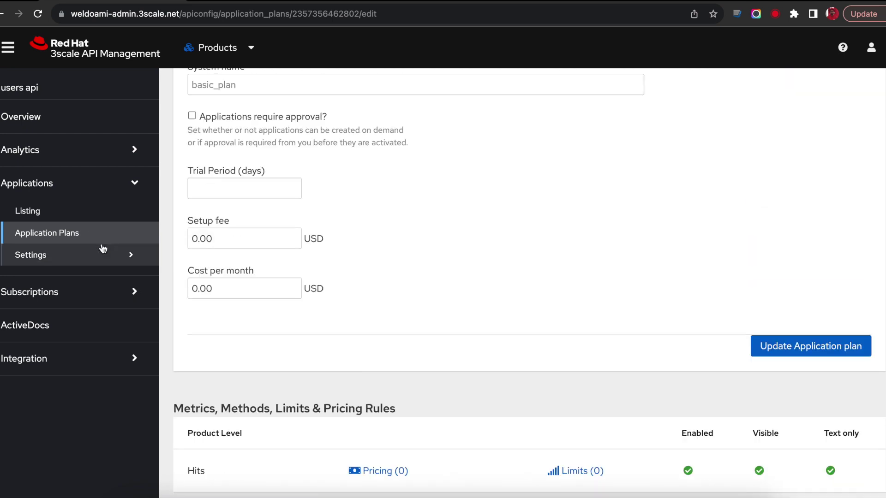
Start a new application on users api for the Developer account with the Default service plan.
click(33, 213)
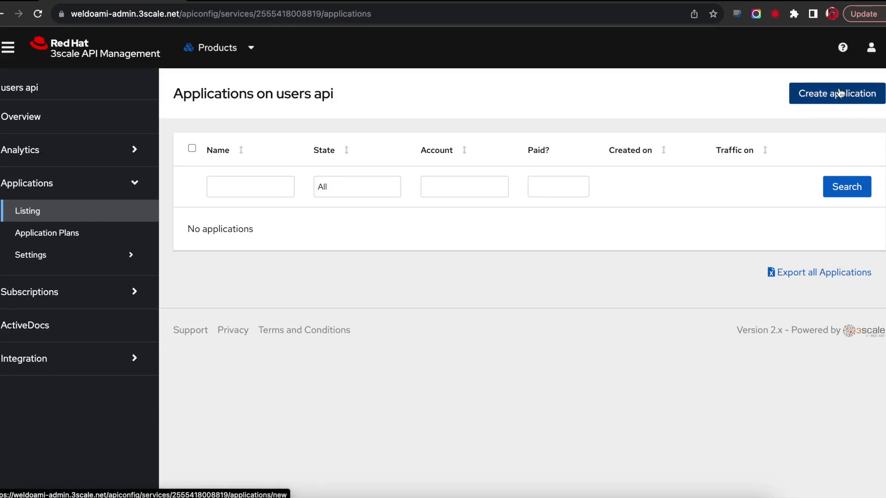
click(838, 93)
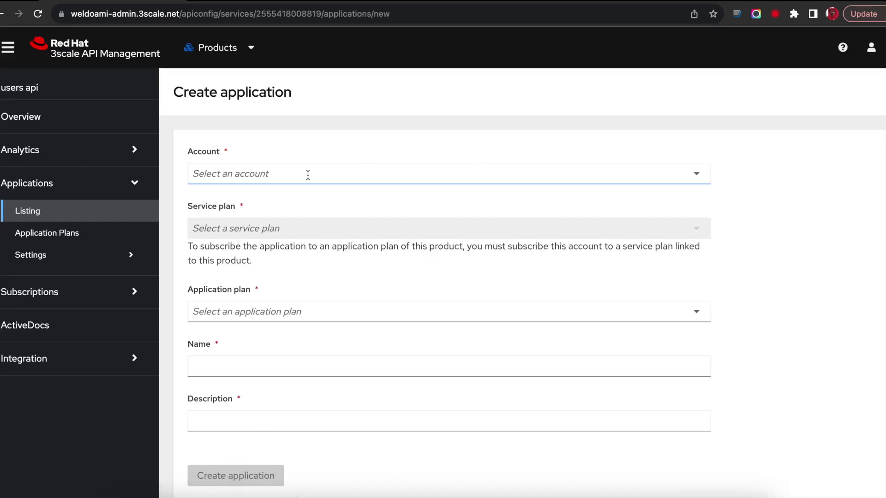
click(306, 174)
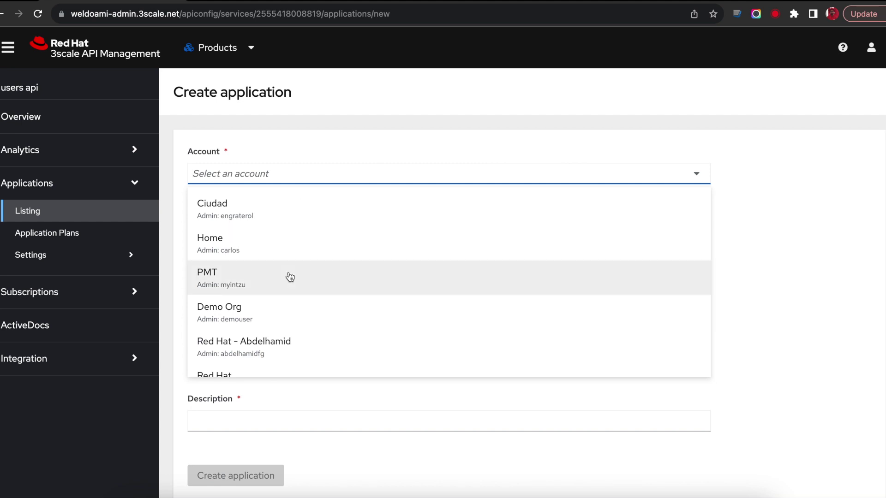
scroll(289, 277, down, 2)
click(242, 361)
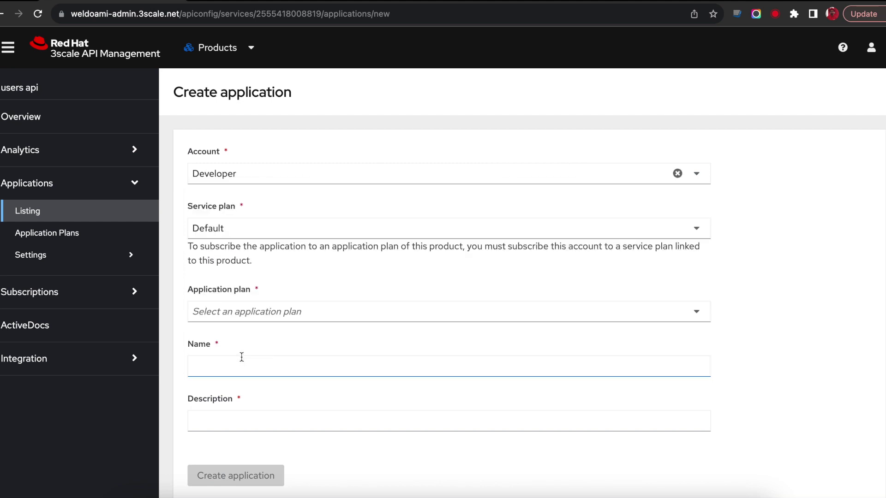
click(259, 231)
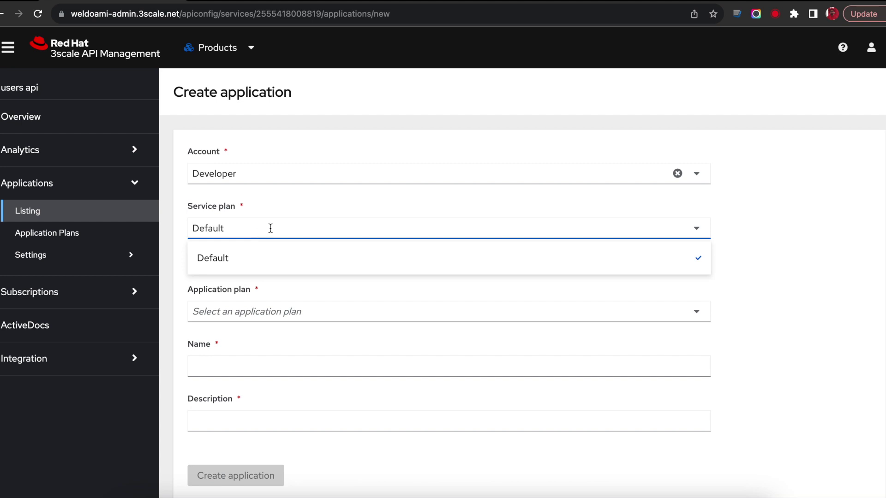
click(257, 258)
Assign the basic plan to the application, enter "basic app" as both name and description, and create it.
click(262, 312)
click(212, 344)
click(223, 365)
click(222, 364)
text(basic app)
click(194, 421)
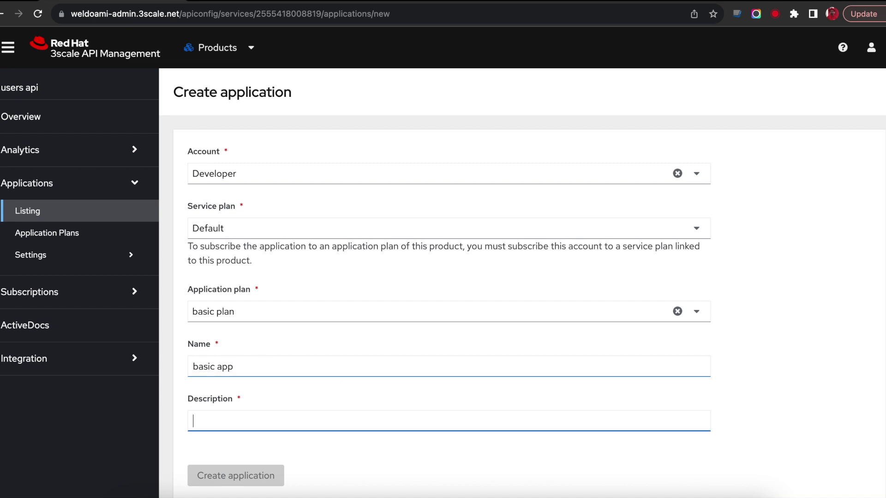
text(basic a)
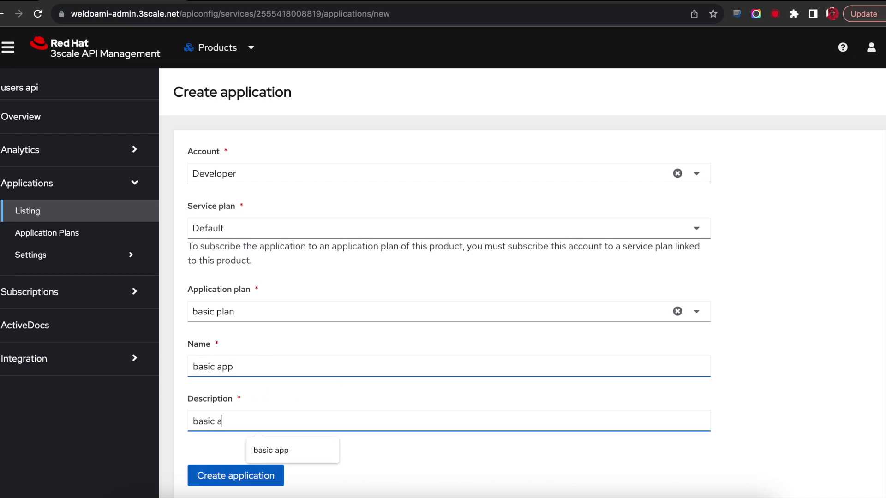
text(pp)
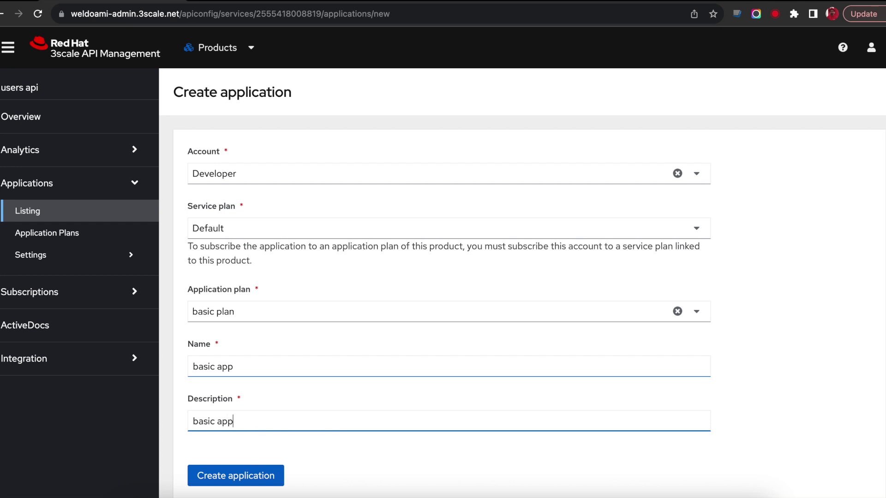
click(239, 477)
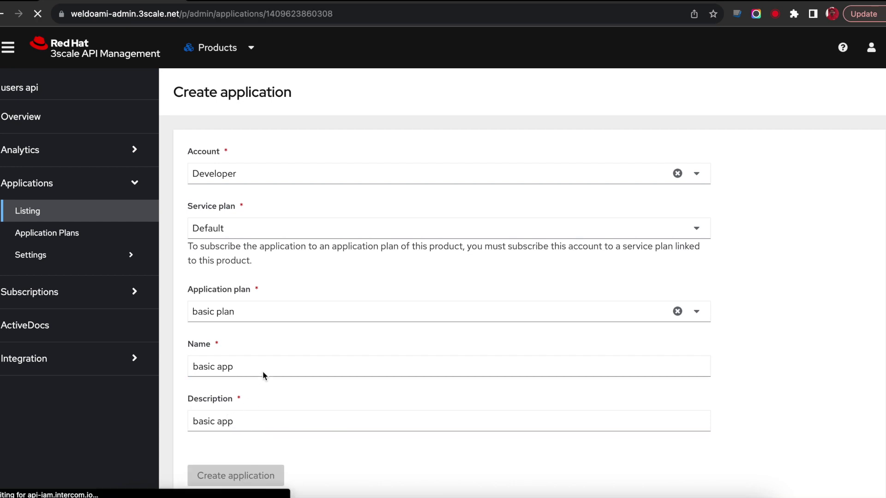
Review the basic app's details and API credentials, then open its linked application plan.
scroll(263, 375, down, 1)
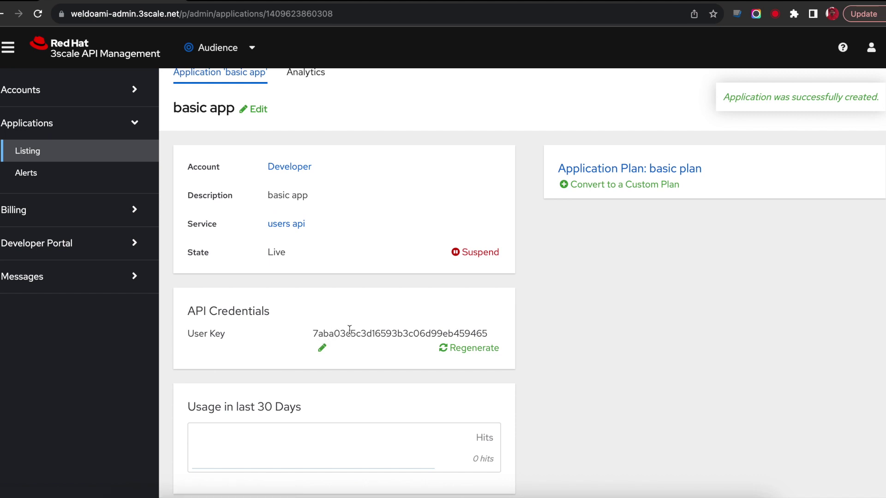
scroll(212, 183, up, 1)
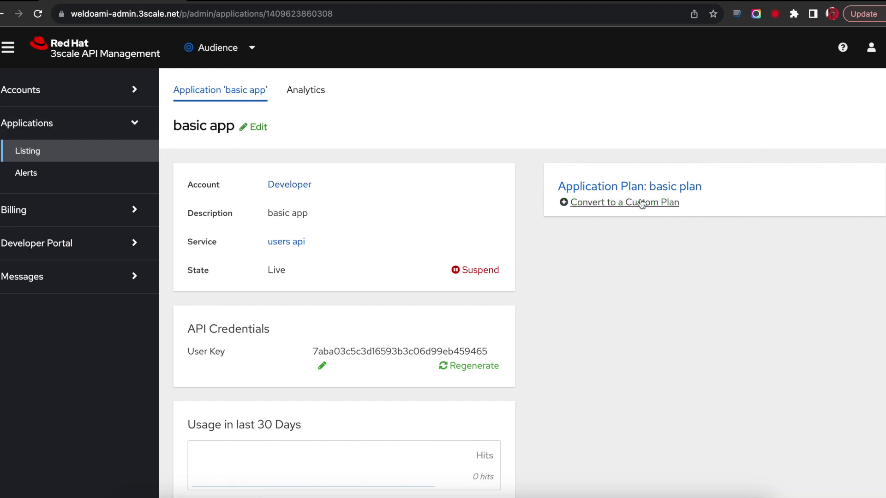
click(657, 189)
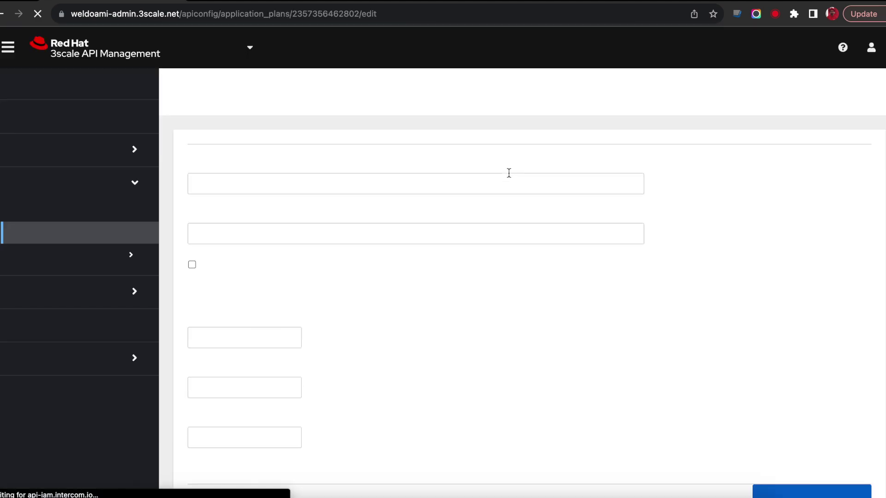
Copy the staging example URL including its user key and request the api/users path with it in a new browser tab.
scroll(552, 403, down, 6)
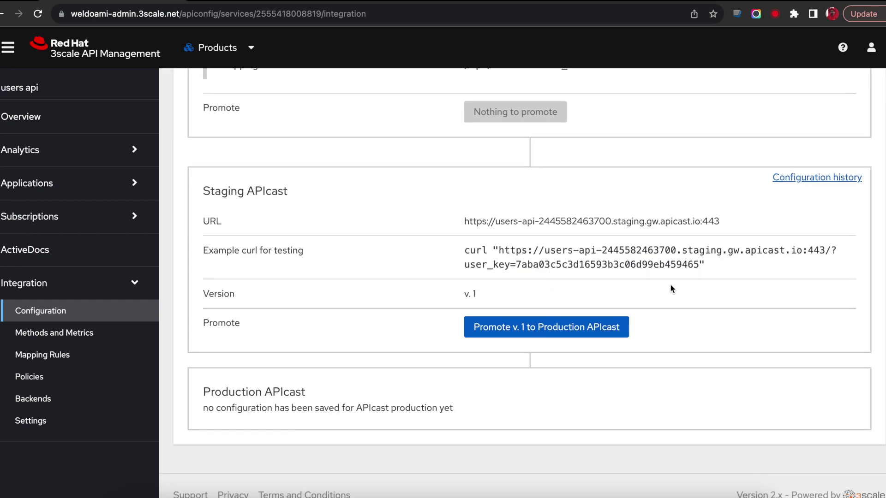
drag(699, 263, 498, 252)
key(ctrl+c)
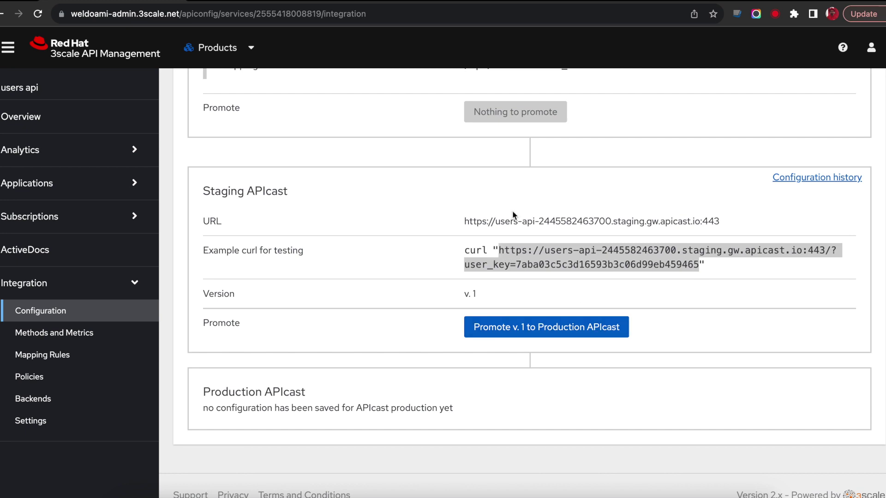
key(ctrl+t)
key(ctrl+v)
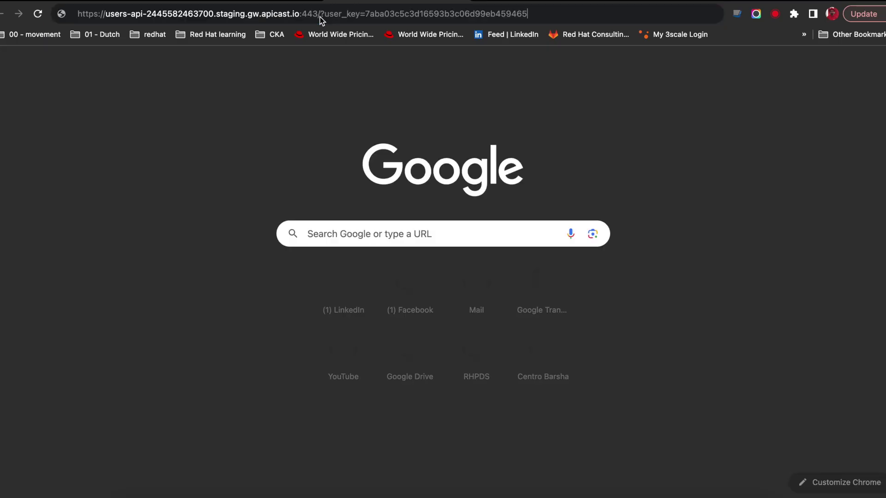
click(319, 14)
text(api/users)
key(Return)
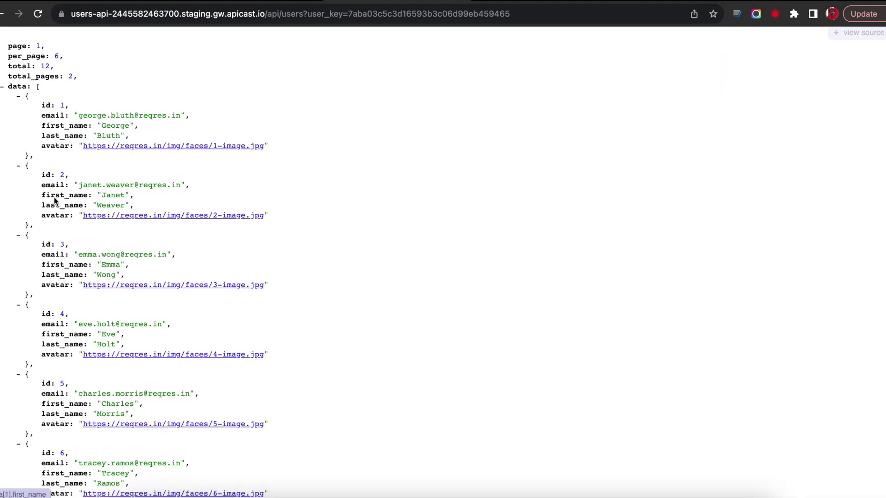
Test authentication by requesting the users endpoint with the last character of the user key changed to a wrong one.
click(585, 17)
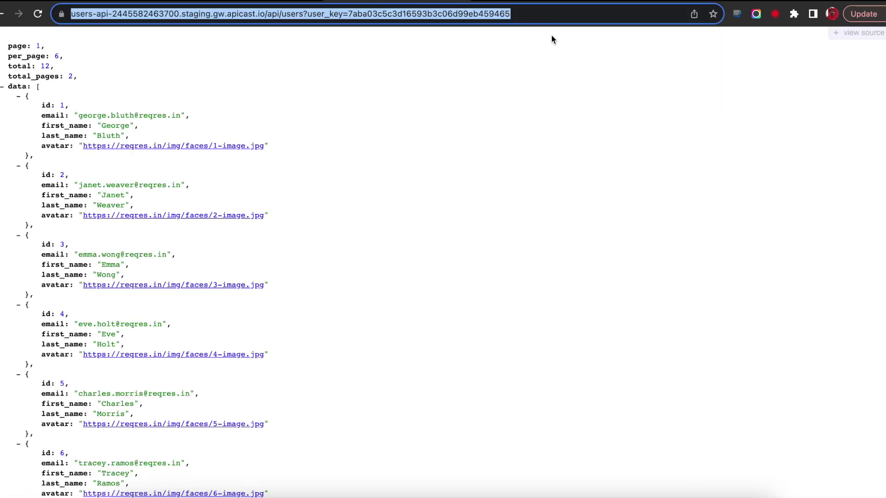
key(BackSpace)
text(1)
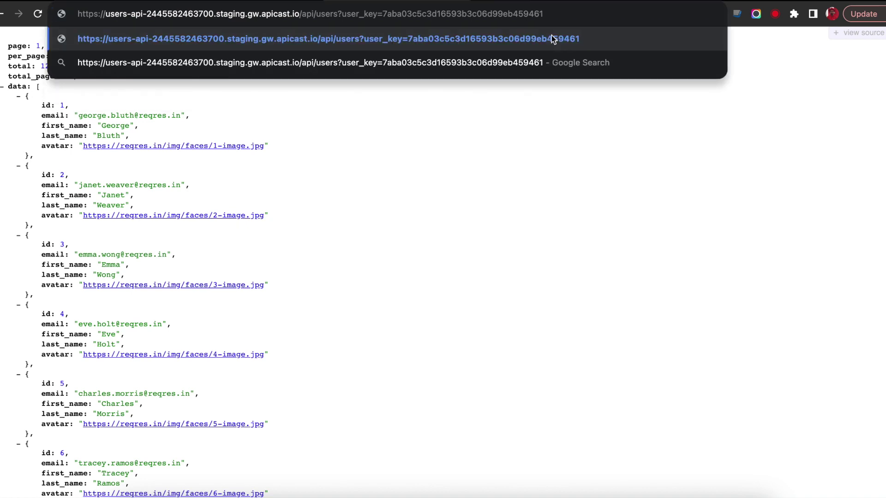
key(Return)
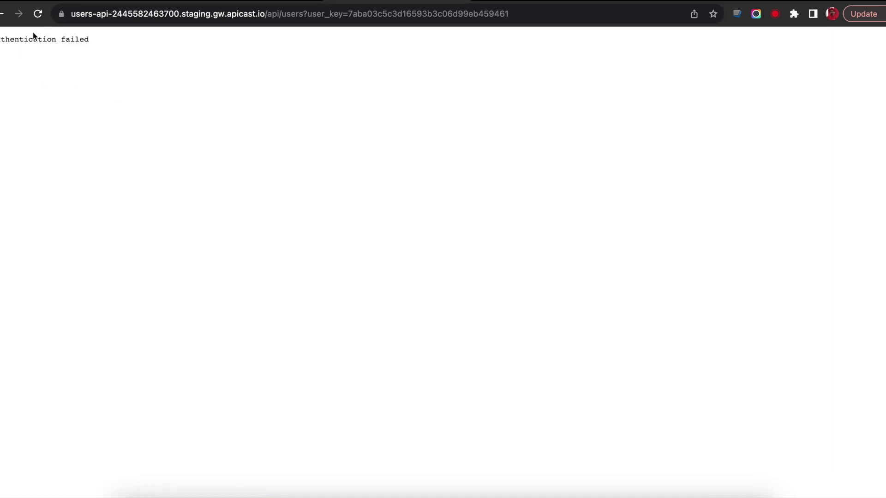
Restore the correct last character of the user key and request the users endpoint again.
click(557, 18)
key(Right)
key(BackSpace)
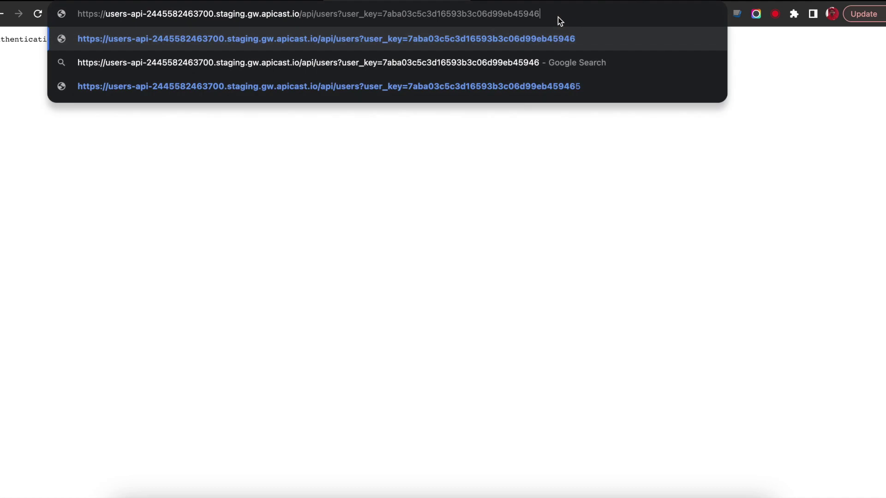
text(5)
key(Return)
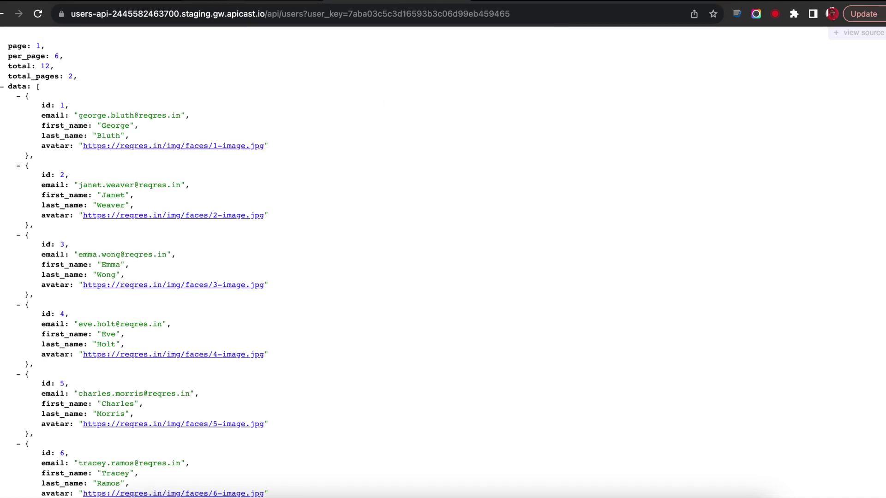
Return to the 3scale tab and open the basic plan of users api at its limits and pricing rules.
key(ctrl+shift+Tab)
click(153, 3)
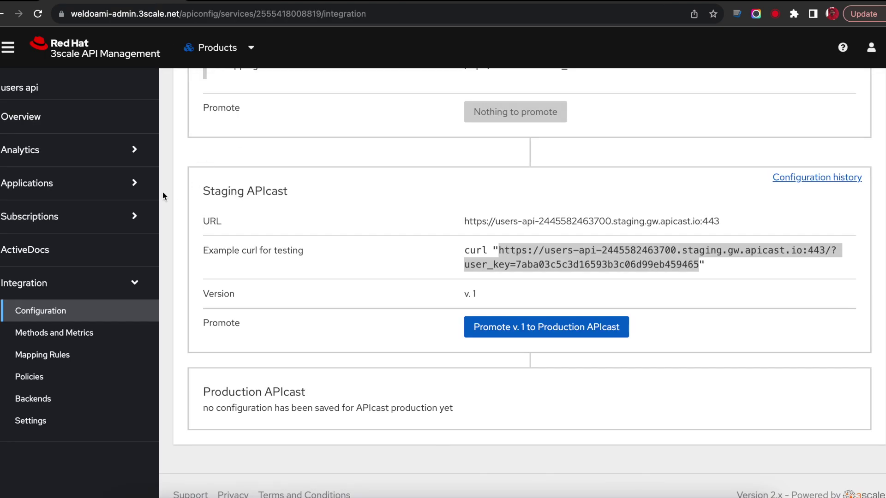
scroll(162, 192, up, 1)
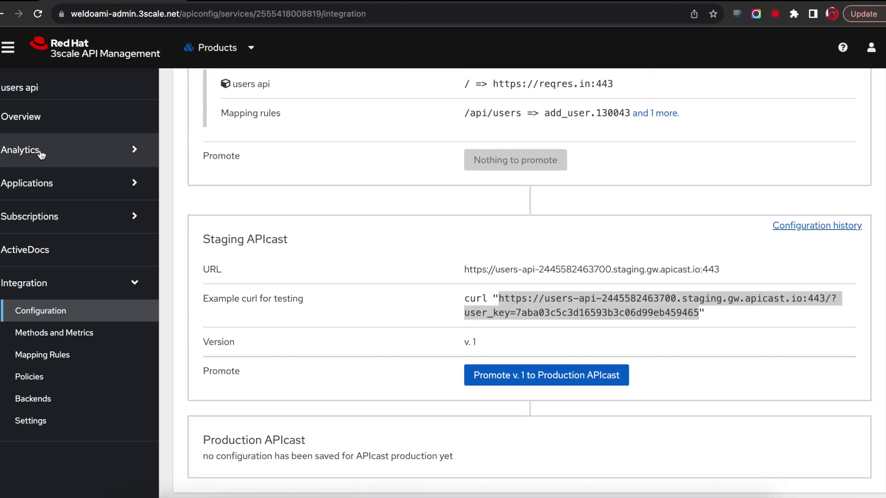
click(33, 183)
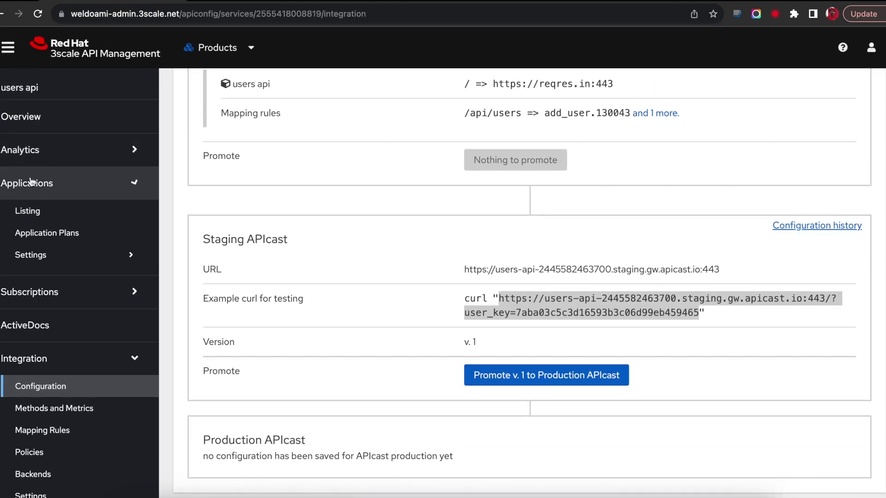
click(54, 235)
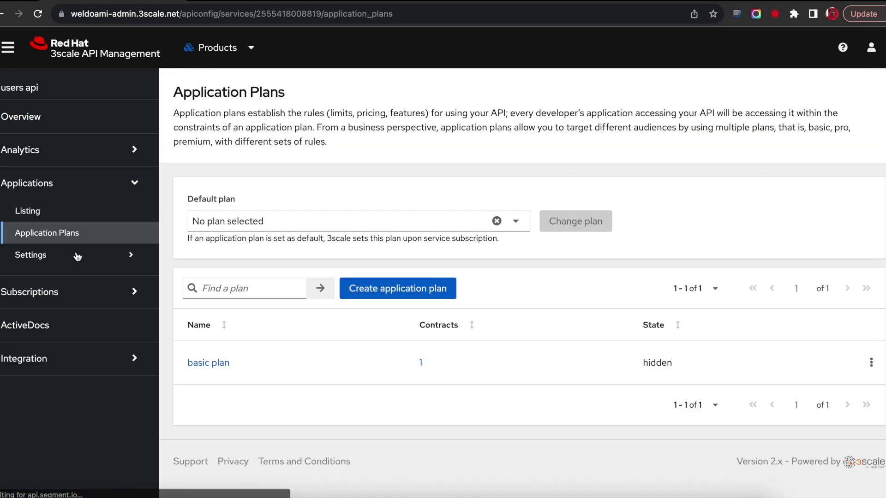
click(225, 364)
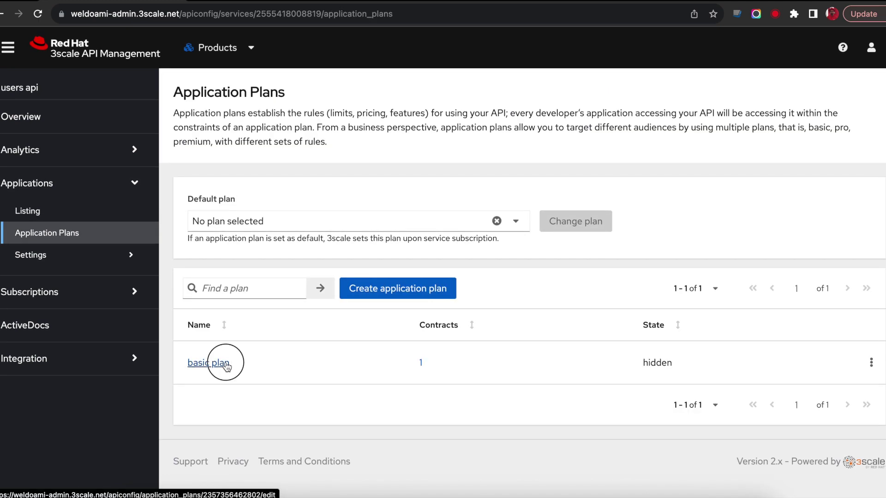
scroll(364, 376, down, 8)
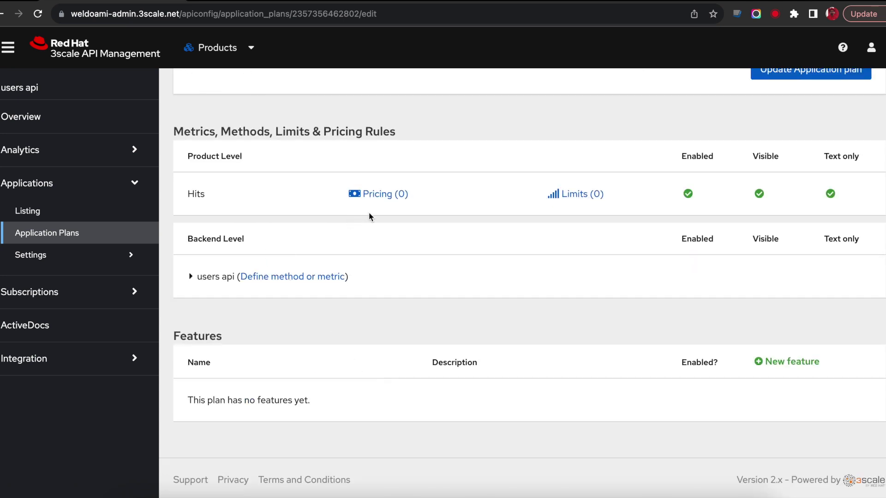
Add a usage limit with period minute and maximum value 10 to the product-level Hits metric.
click(576, 195)
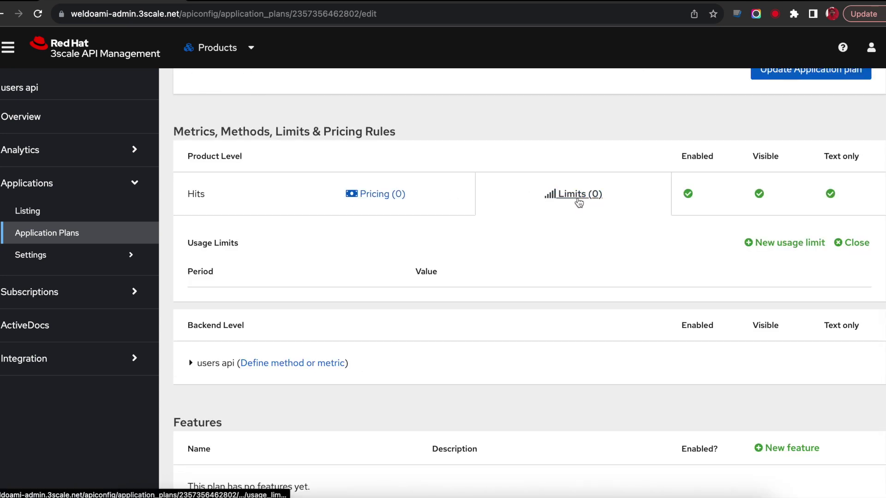
click(783, 245)
click(435, 245)
click(421, 336)
click(410, 280)
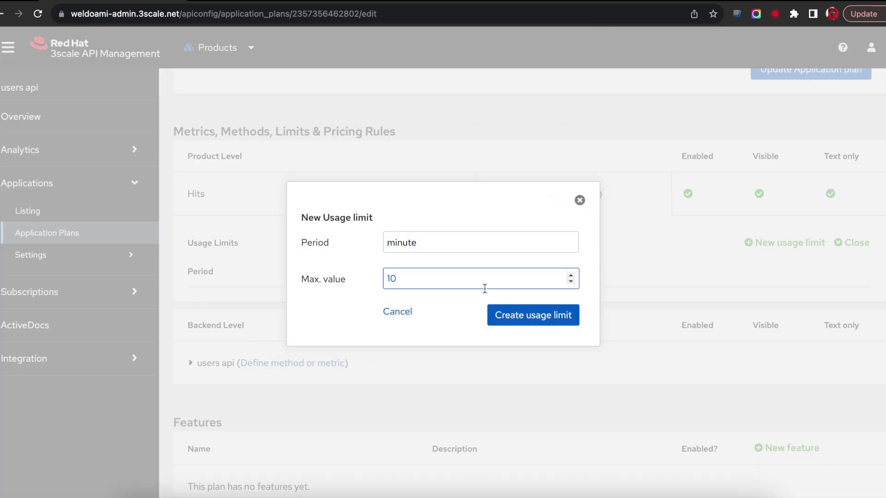
click(522, 316)
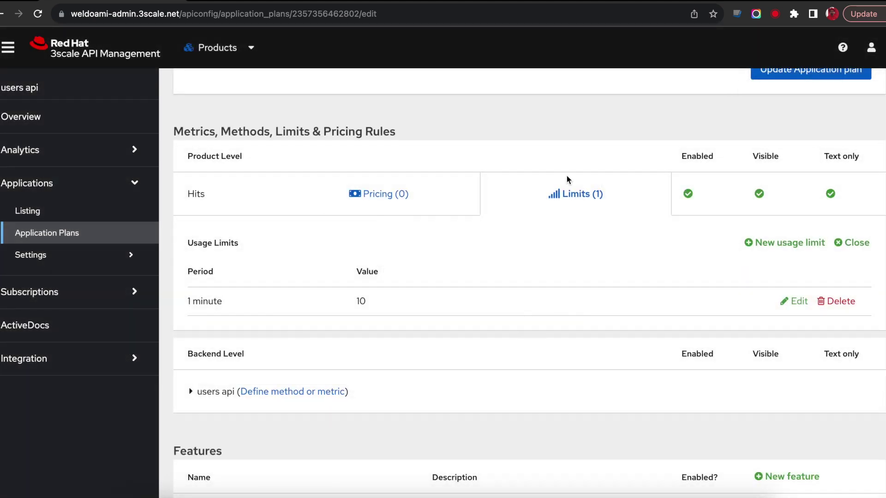
Save the updated basic application plan of users api.
scroll(750, 163, up, 3)
click(793, 215)
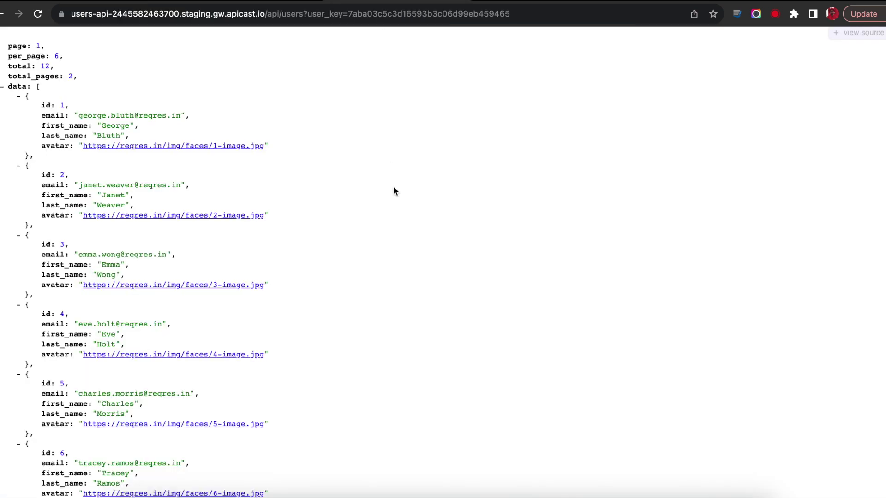
Switch to the staging users endpoint and request it repeatedly to test the usage limit of 10 hits per minute.
key(super+r)
key(super+r)
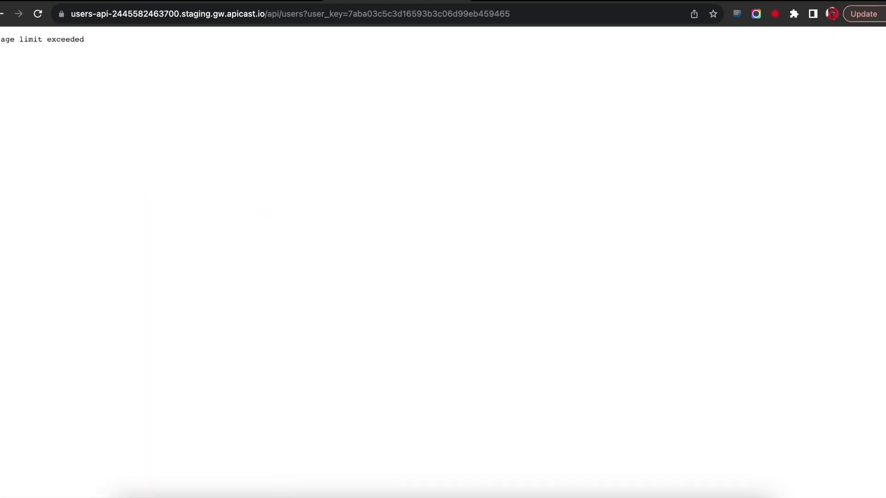
drag(1, 39, 89, 40)
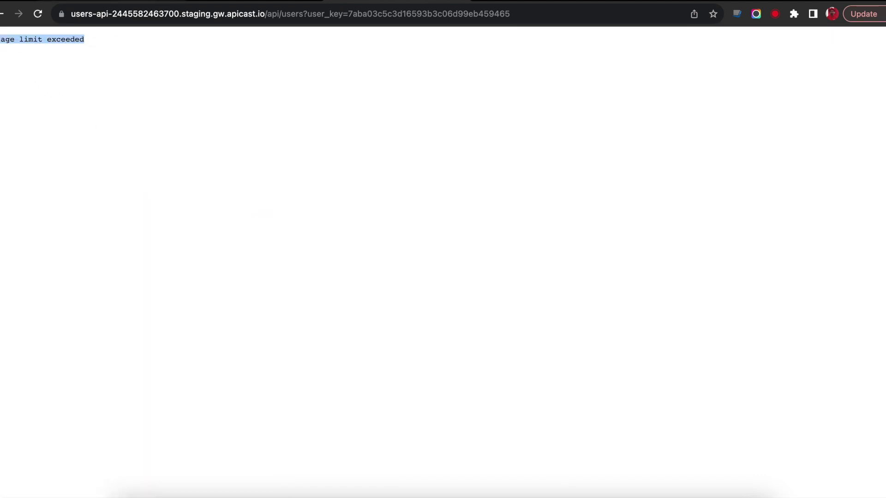
Return to the 3scale tab and view the traffic analytics of users api.
key(ctrl+Tab)
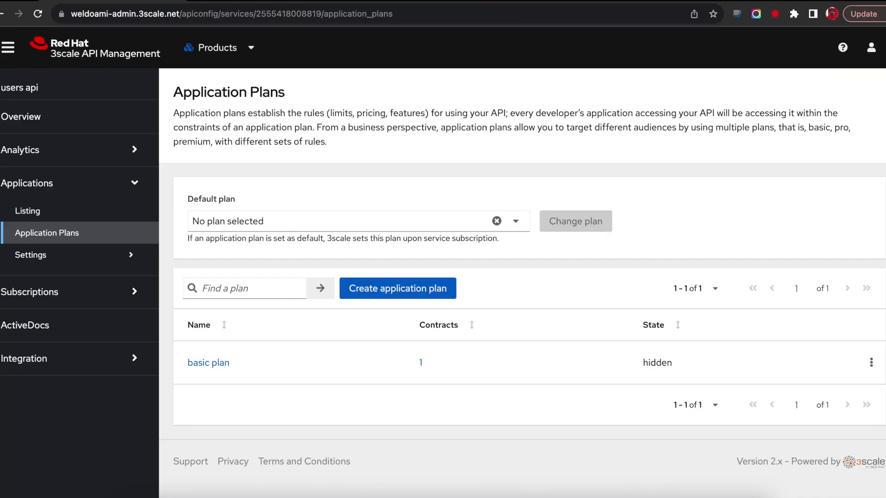
click(33, 152)
click(32, 182)
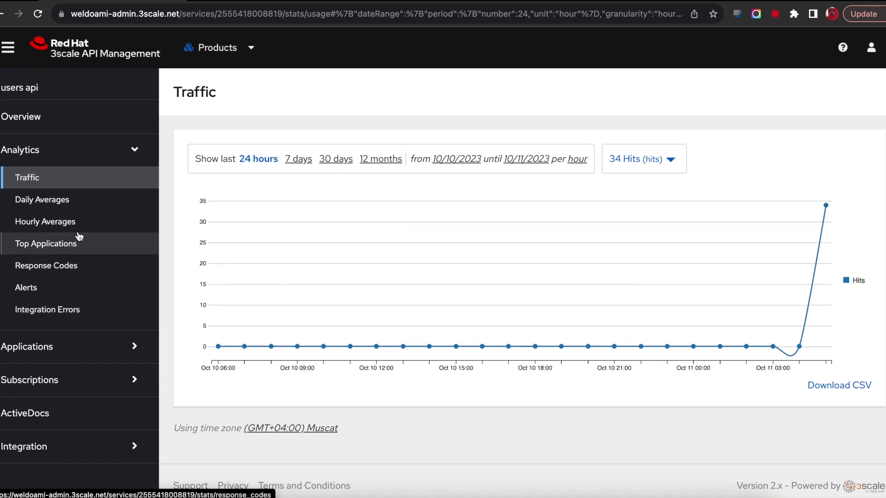
Examine the error logged in the integration errors of users api, including its user key's last character, and open the alerts.
click(60, 313)
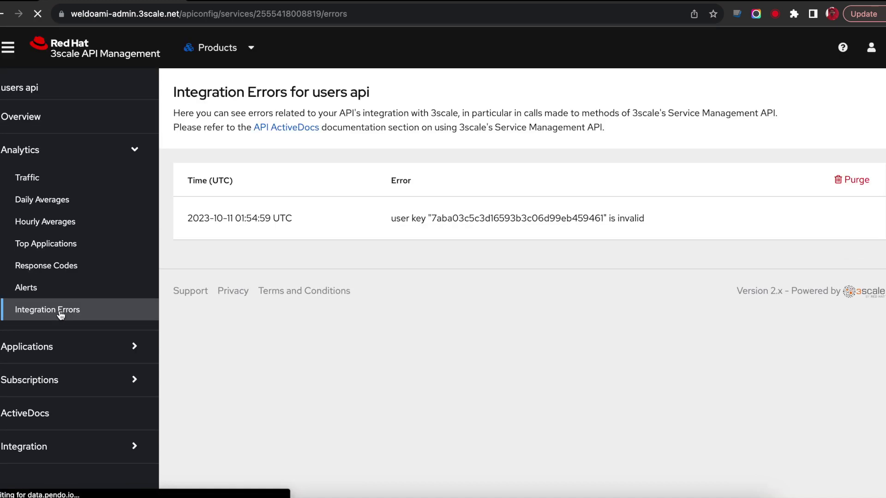
drag(186, 218, 509, 218)
drag(607, 218, 586, 218)
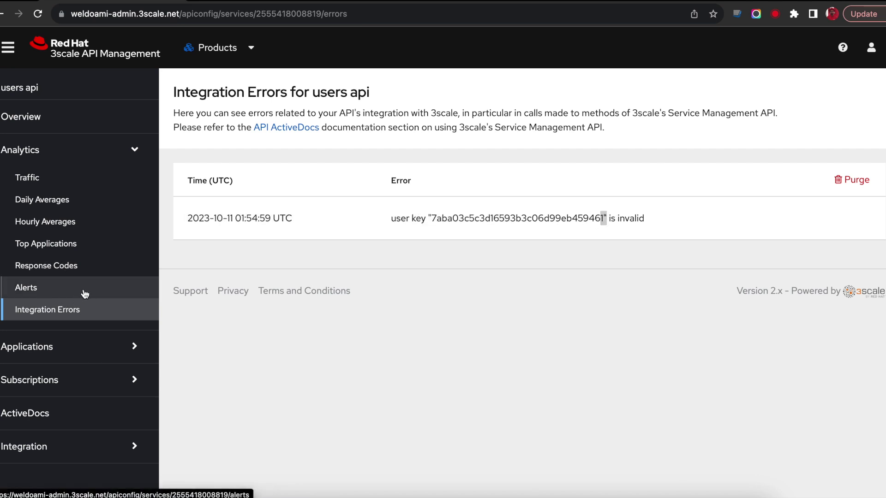
click(25, 286)
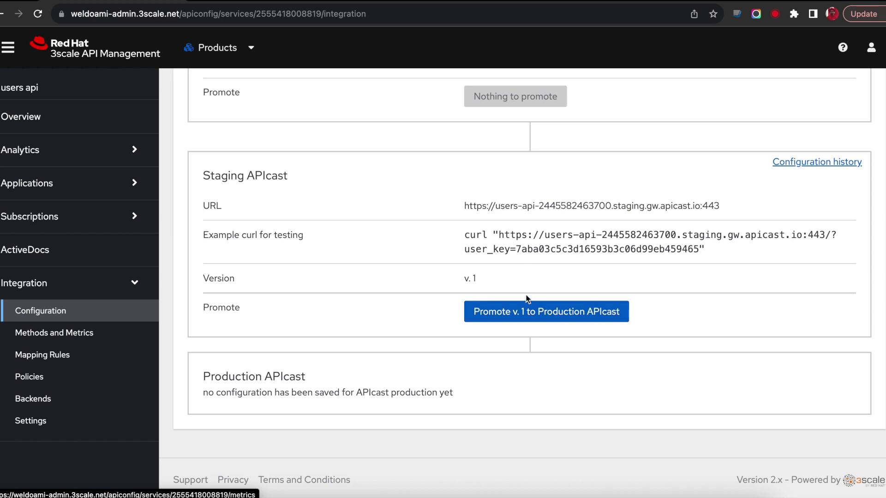
In the integration configuration of users api, promote staging v. 1 to Production APIcast and select the production URL.
click(528, 315)
scroll(535, 369, down, 6)
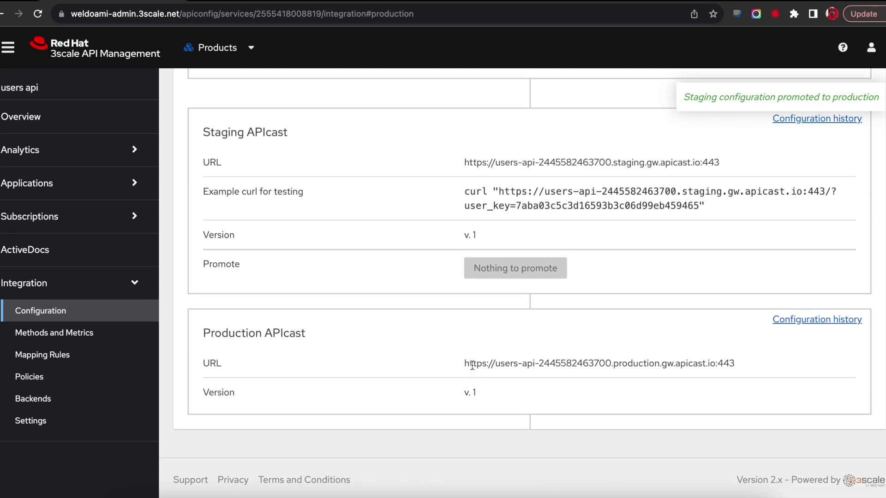
drag(463, 364, 759, 363)
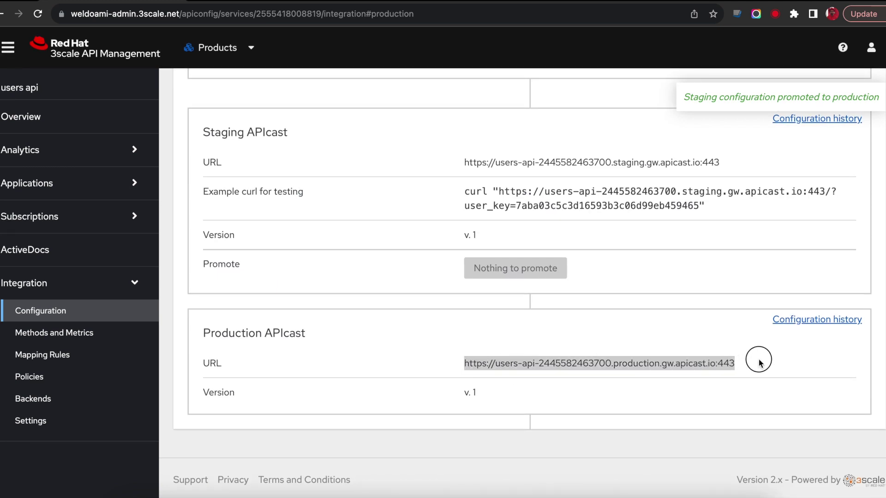